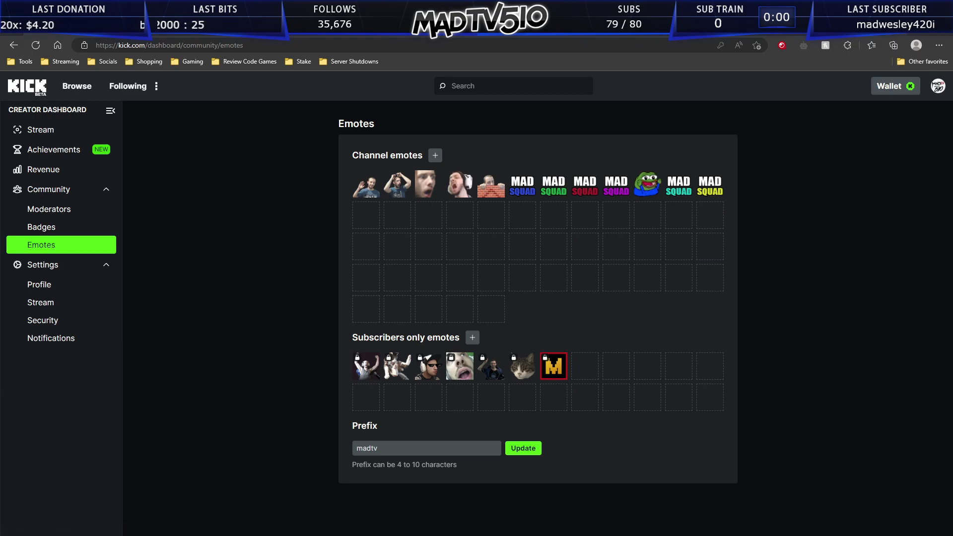
Bring the size notes (emotes square, max 500 x 500; sub badges 36 x 36) in front of Kick's Emotes page.
key("alt+Tab")
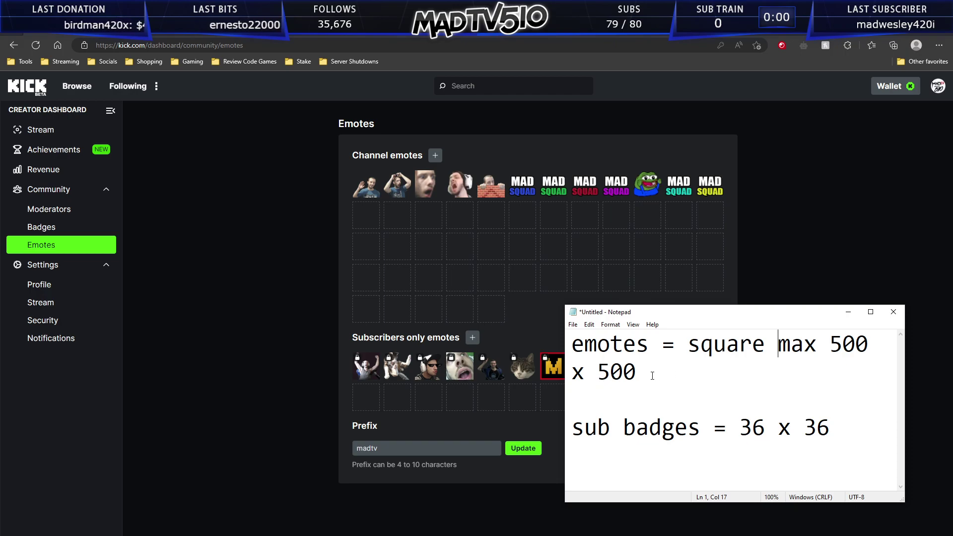
Open the channel emote upload dialog, close it without adding anything, and go to Badges.
left_click(438, 157)
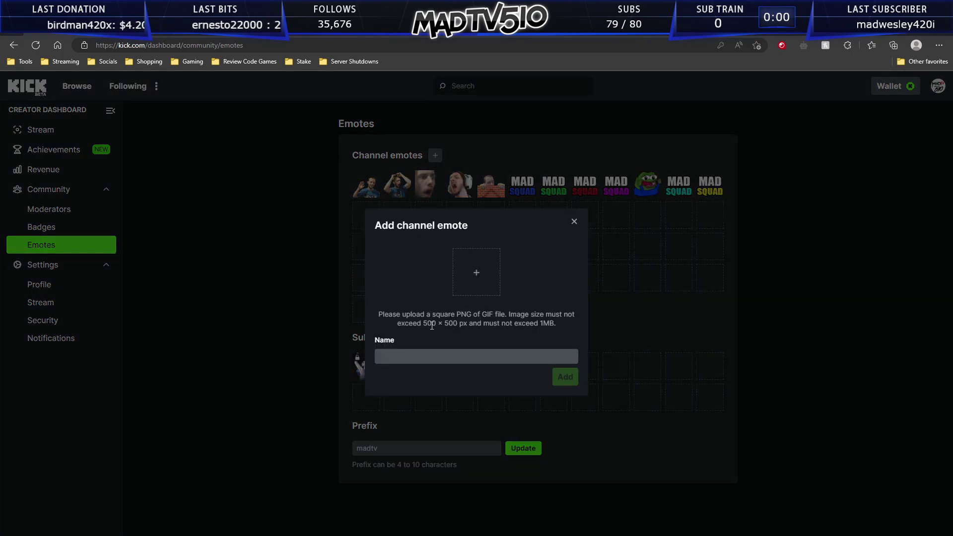
left_click(683, 295)
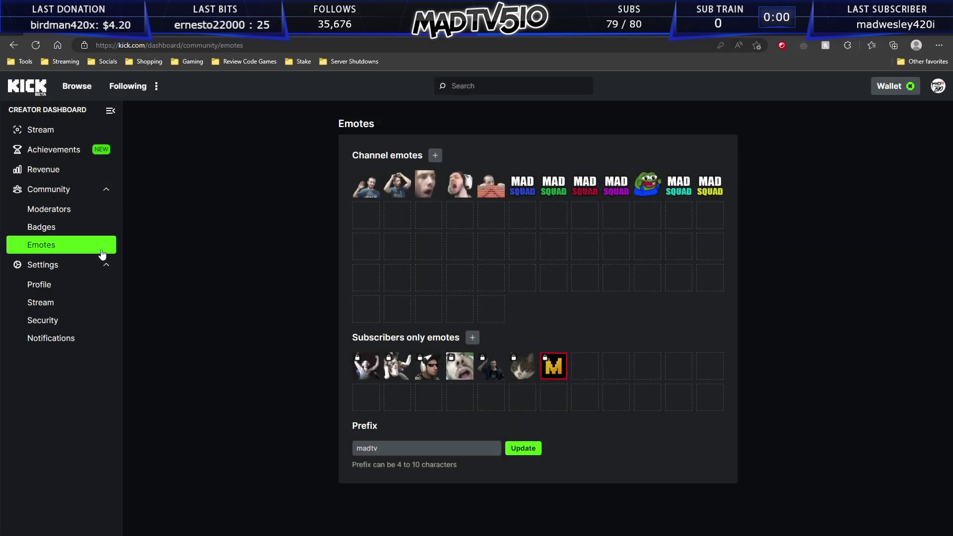
left_click(70, 227)
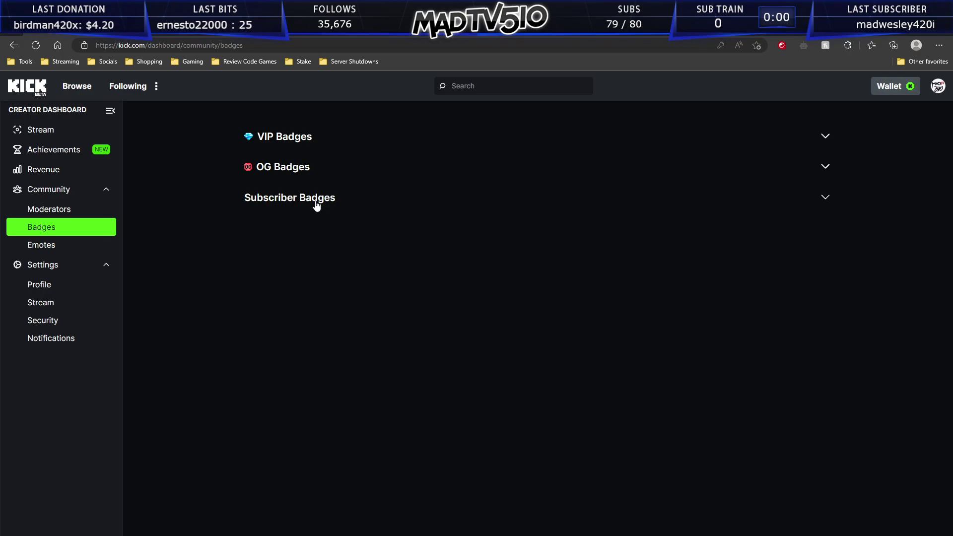
Open the Base subscriber badge upload, compare it with the size notes, and close it unsaved.
left_click(308, 203)
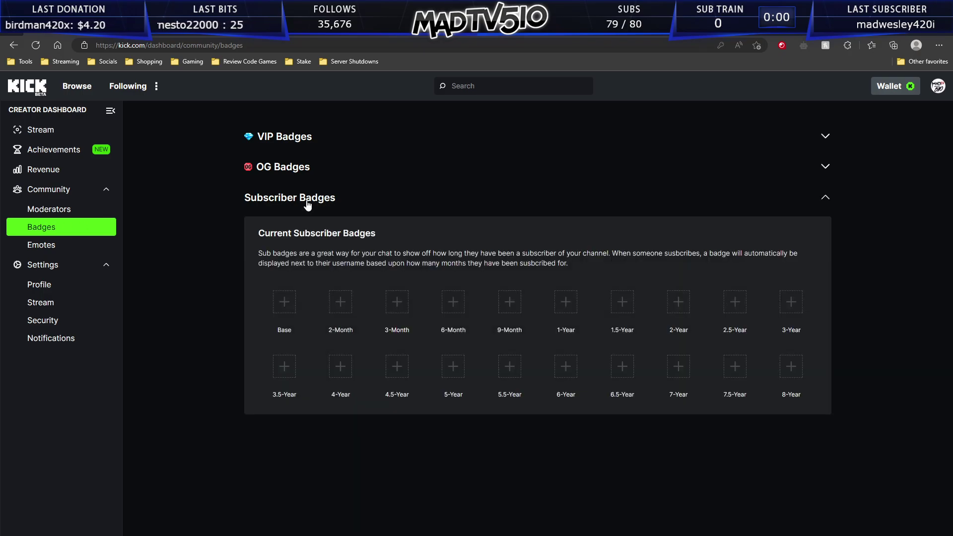
left_click(284, 304)
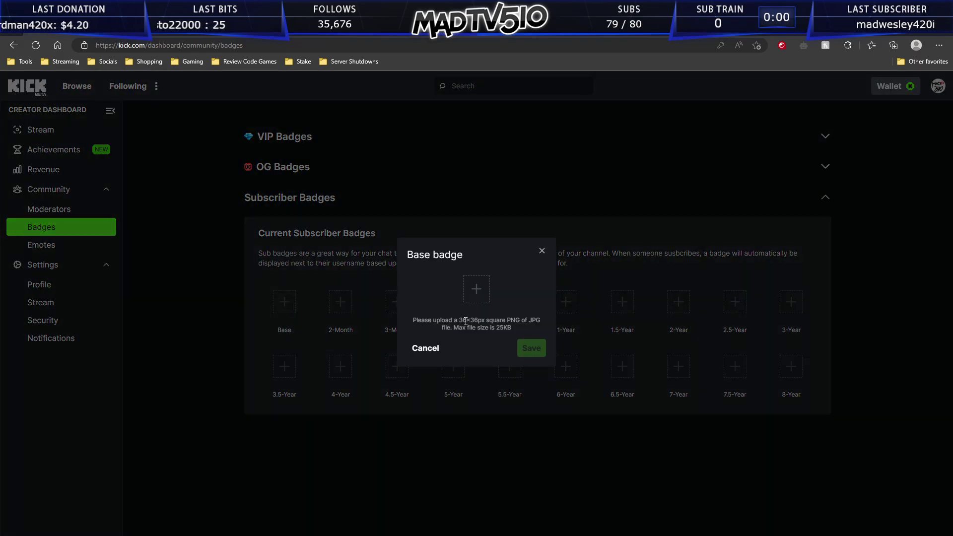
key("alt+Tab")
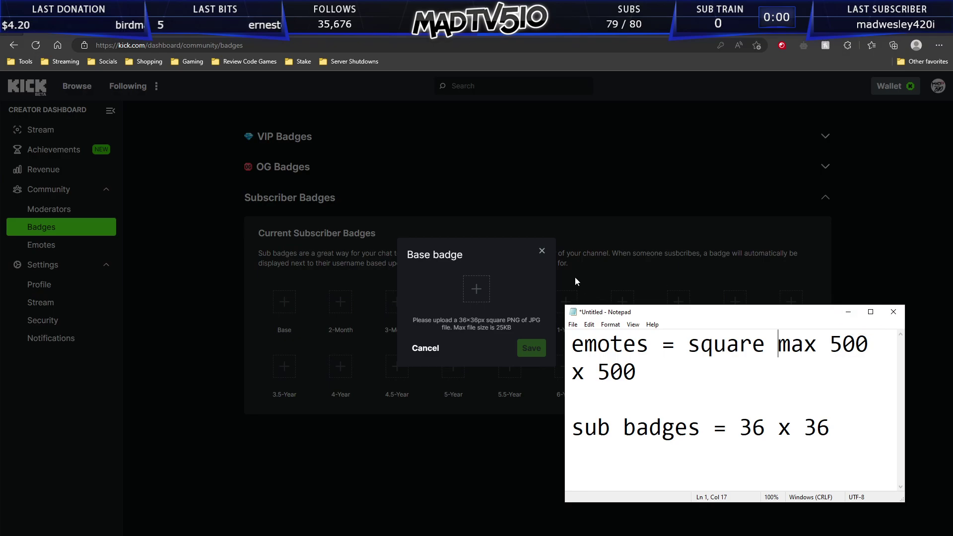
left_click(848, 312)
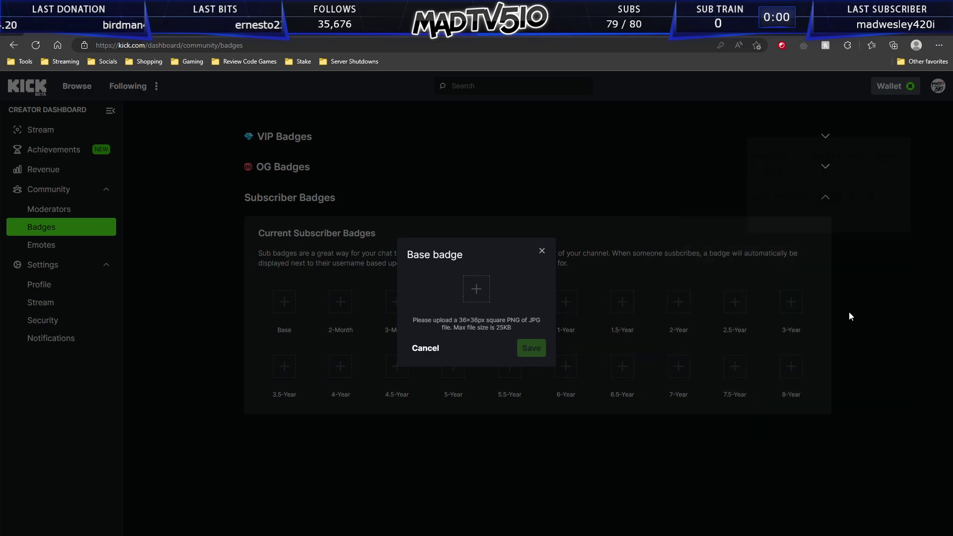
left_click(542, 250)
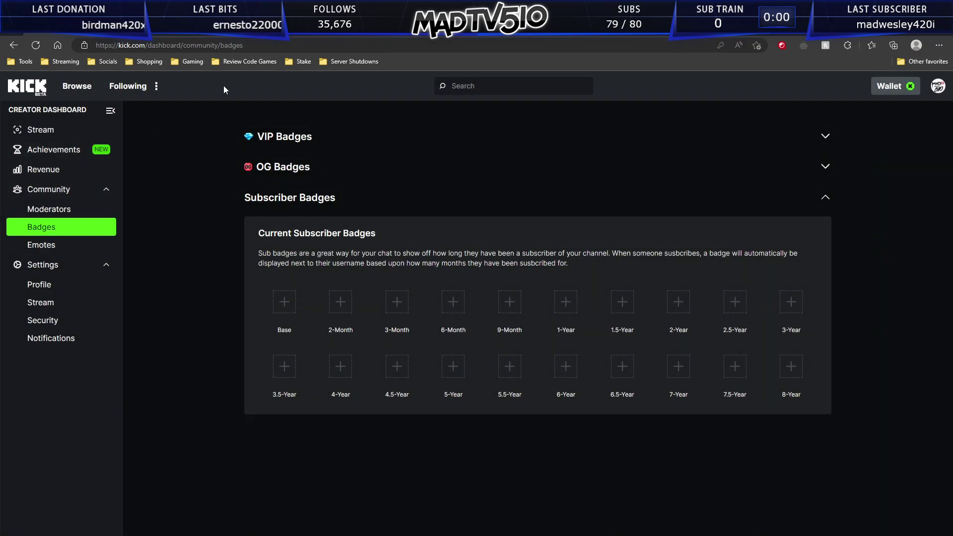
Switch to Photopea and open the head logo 2 from the blue logos folder.
left_click(190, 33)
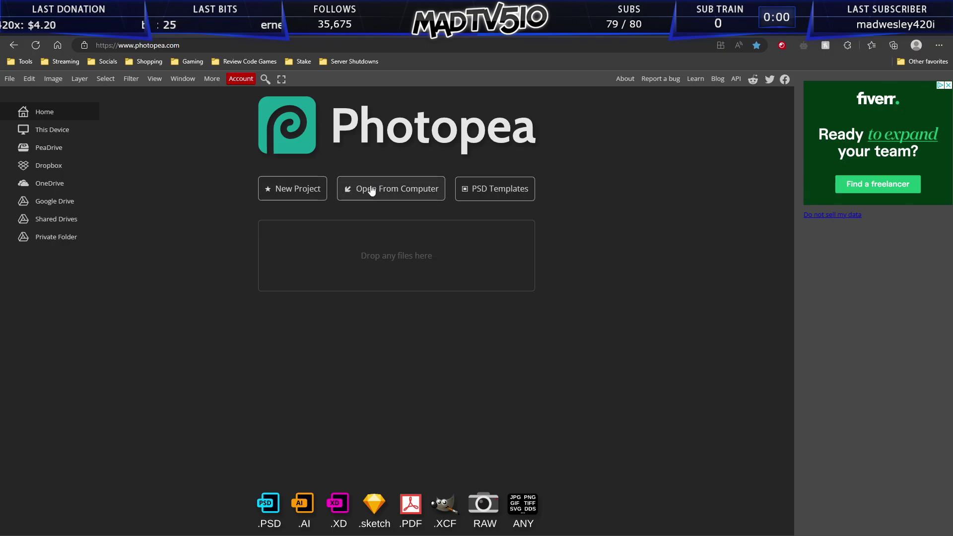
left_click(374, 192)
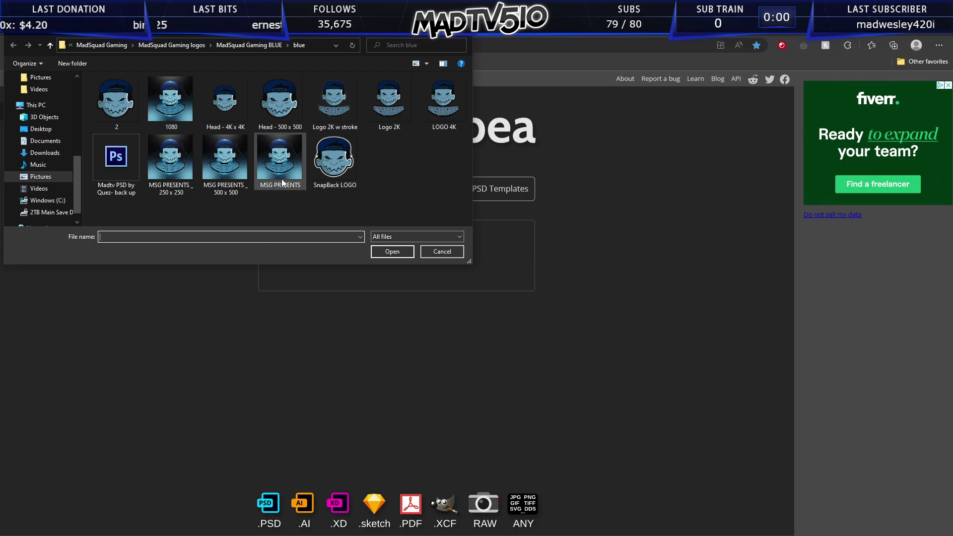
double_click(118, 100)
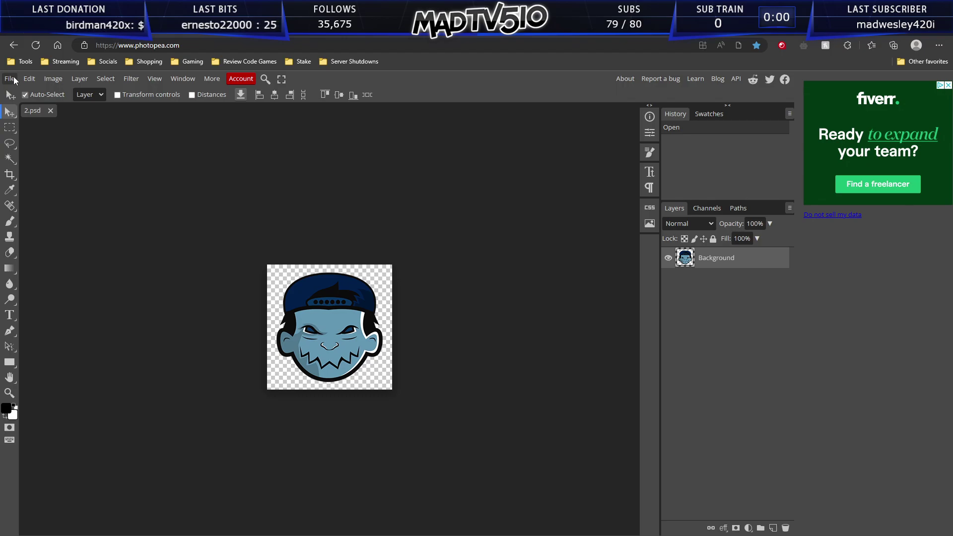
Open MSG PRESENTS.psd as well, then return to the 2.psd tab with the size notes showing.
left_click(14, 80)
left_click(23, 111)
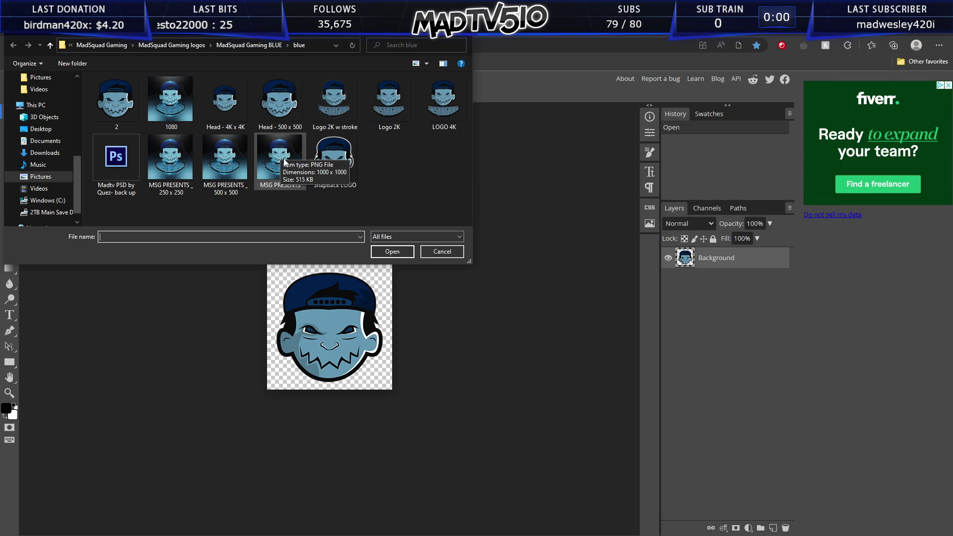
left_click(284, 162)
double_click(284, 161)
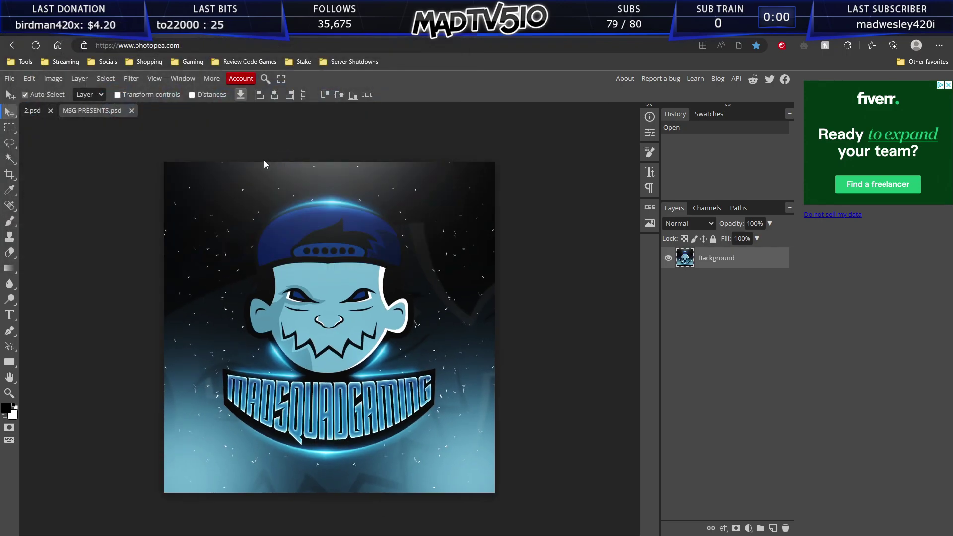
left_click(36, 113)
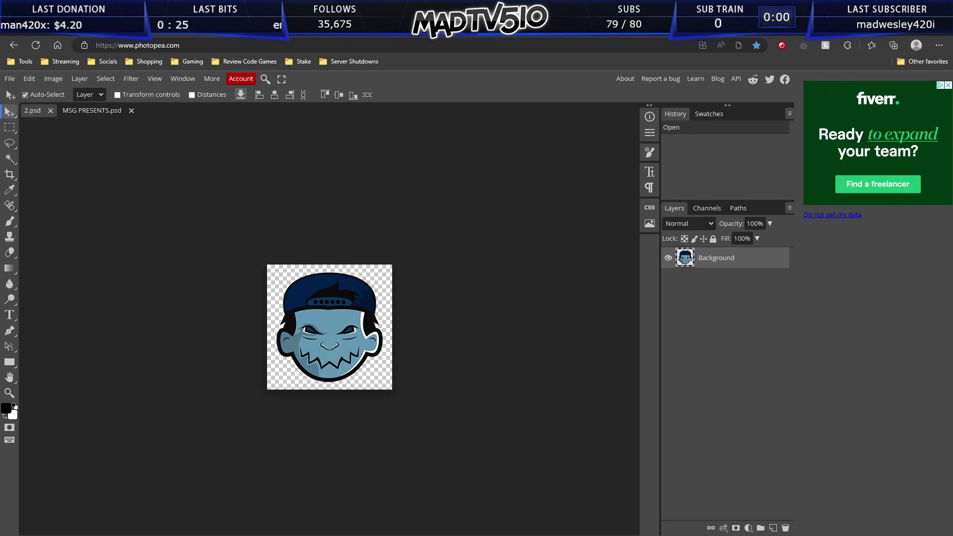
key("alt+Tab")
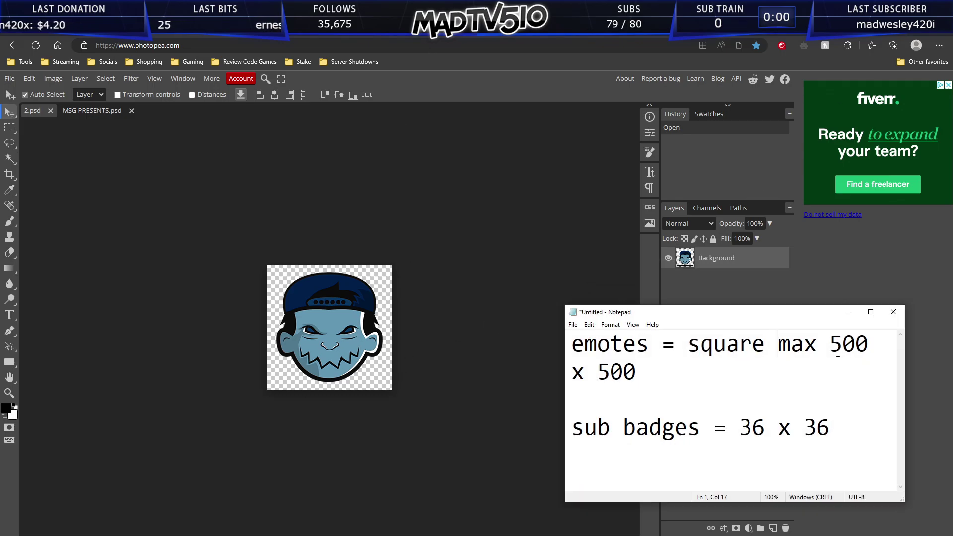
Undo the accidental logo move and check that 2.psd's canvas is 252 x 252 against the notes.
left_click(345, 291)
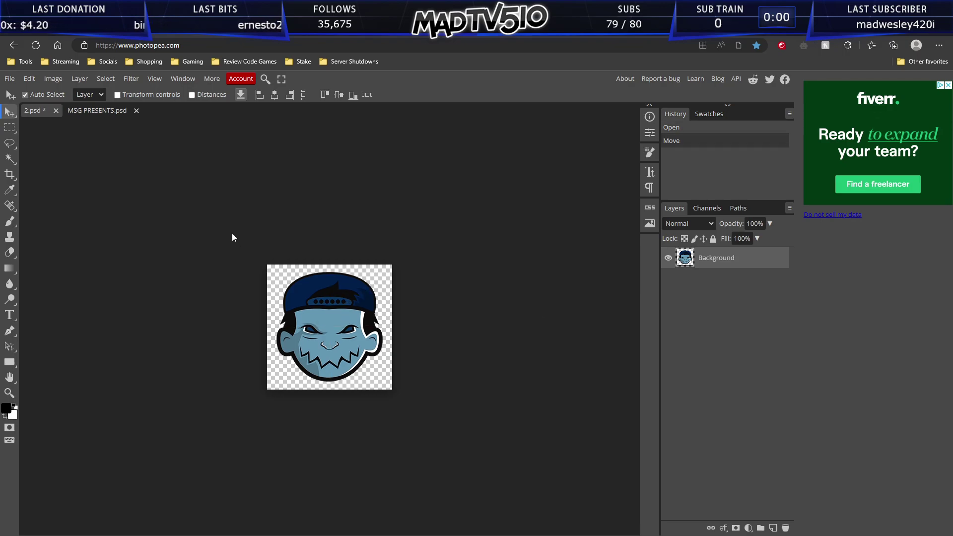
key("ctrl+z")
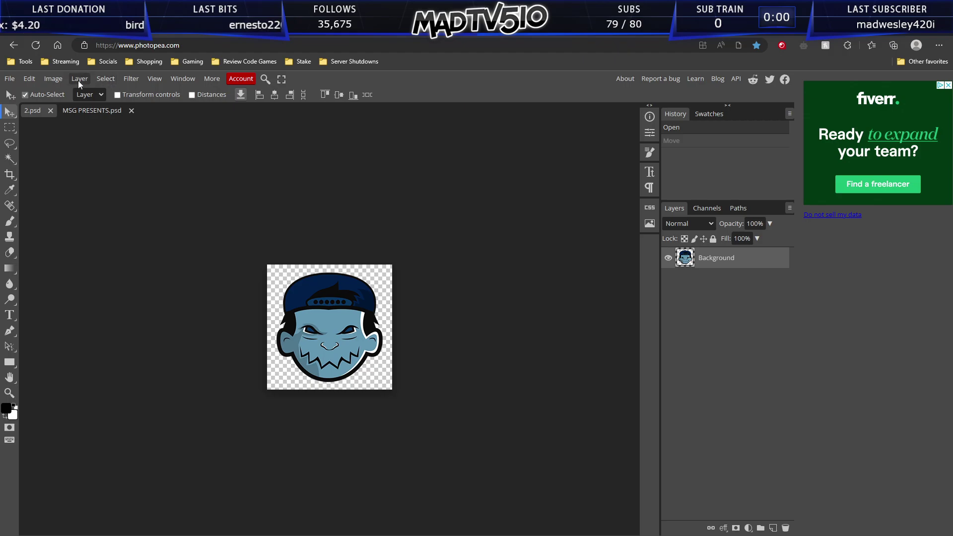
left_click(53, 79)
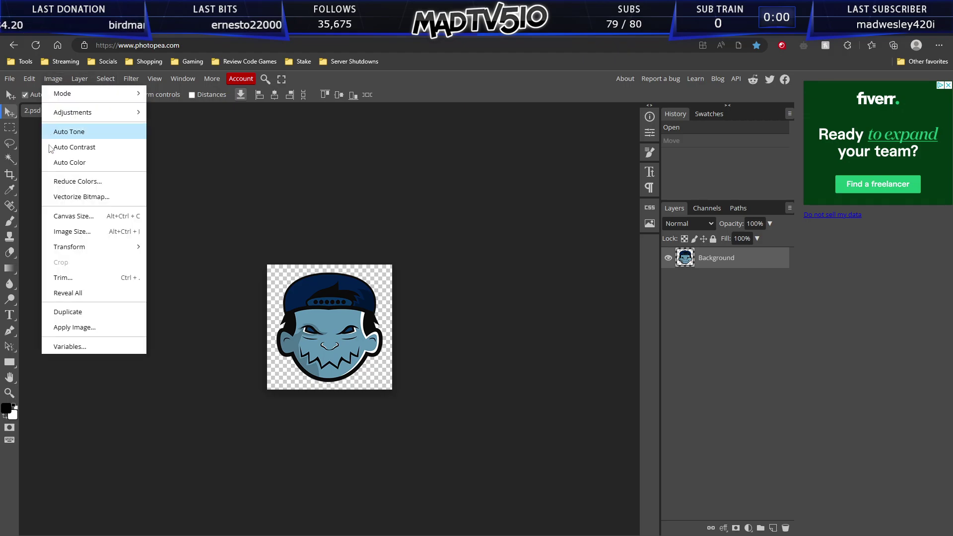
left_click(72, 217)
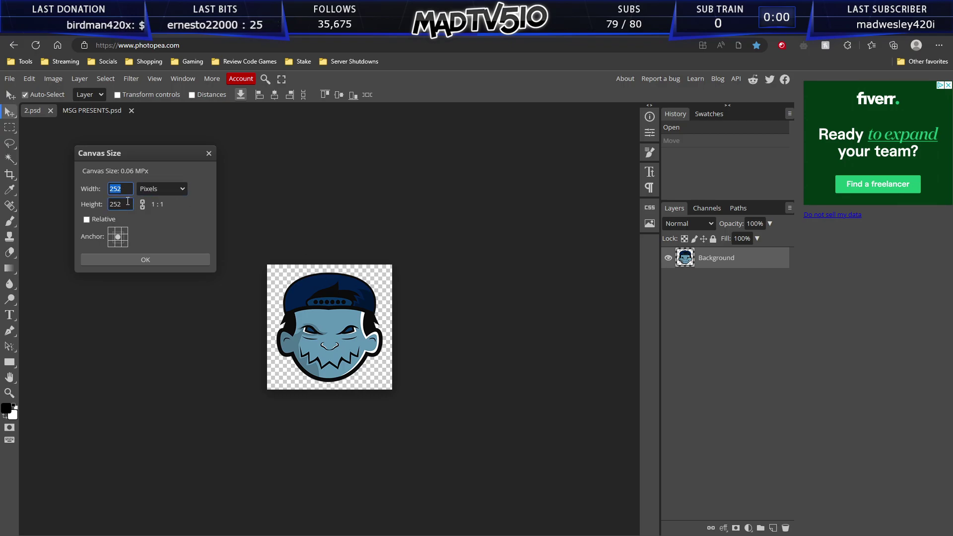
key("alt+Tab")
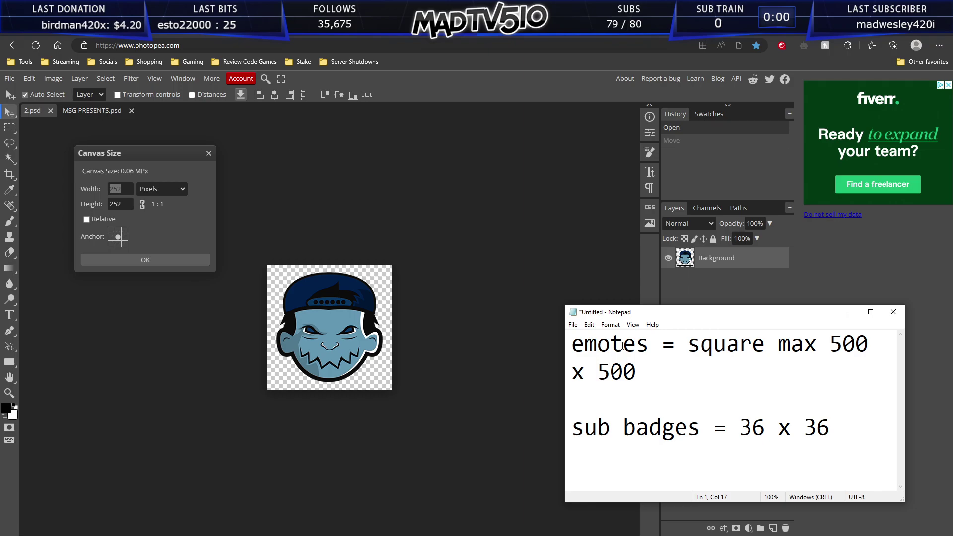
left_click(445, 267)
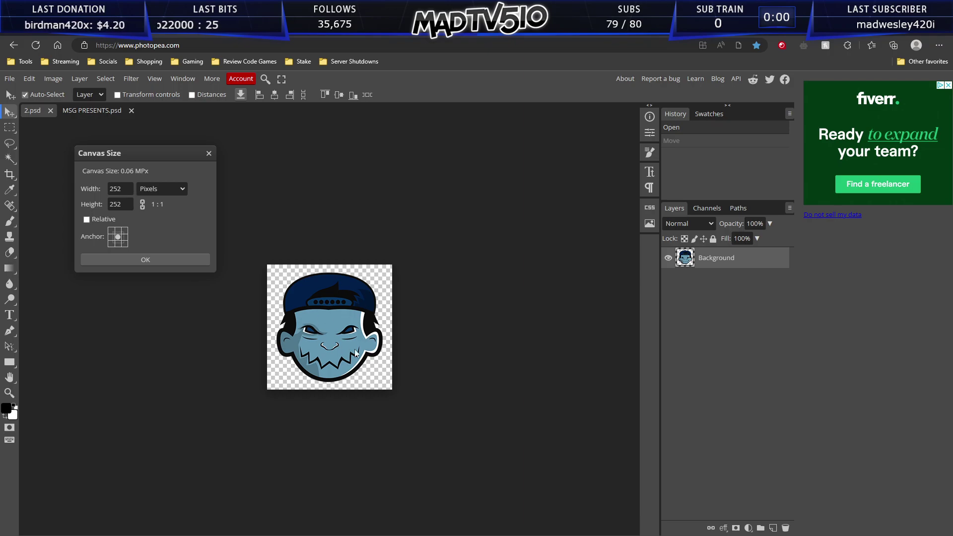
Close 2.psd's Canvas Size dialog and open Canvas Size for MSG PRESENTS.psd instead.
left_click(210, 155)
left_click(94, 112)
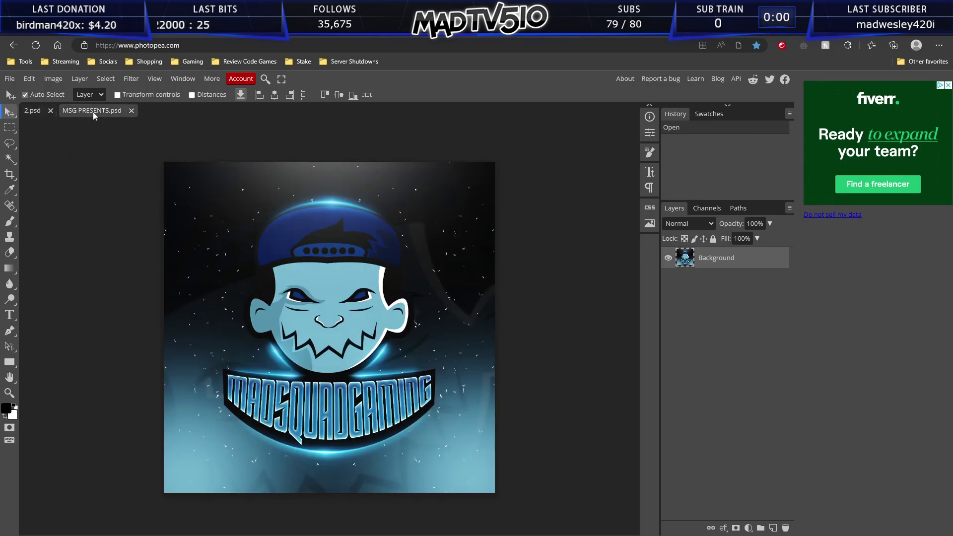
left_click(58, 80)
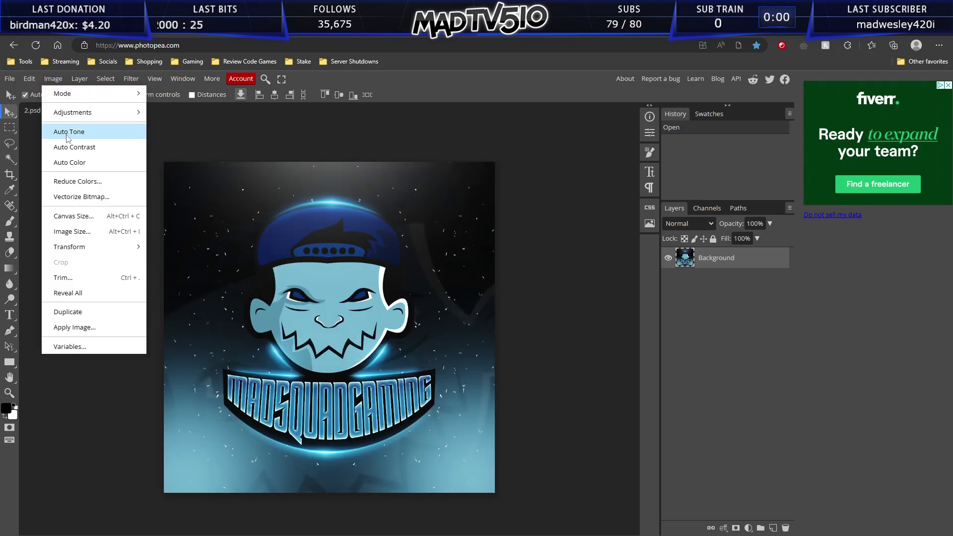
left_click(75, 214)
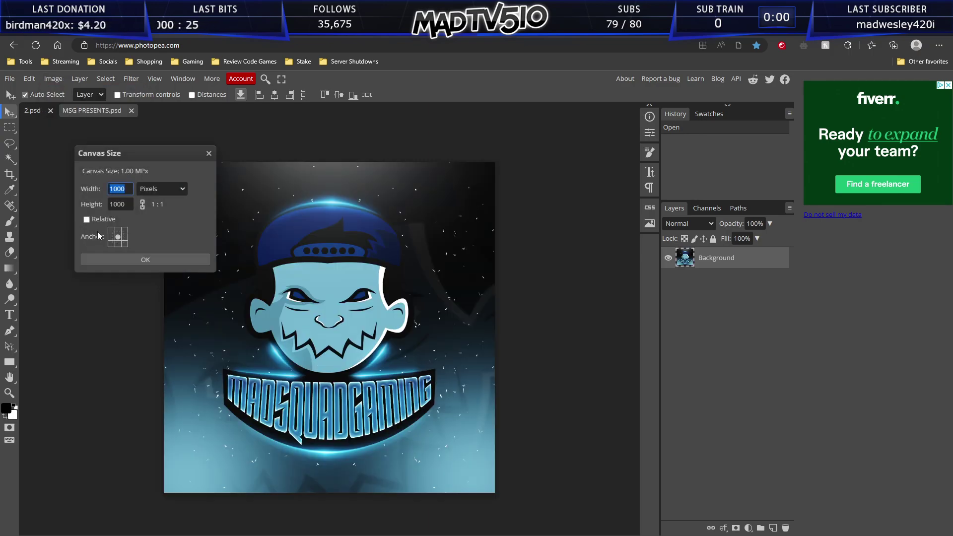
Set the canvas width and height to 500 px with a centre anchor and apply.
left_click(126, 191)
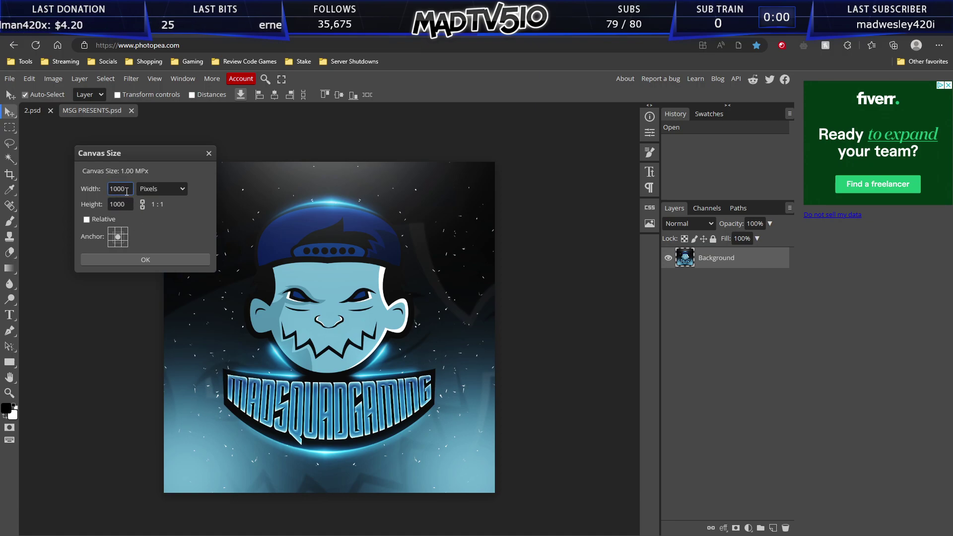
double_click(126, 190)
type("5")
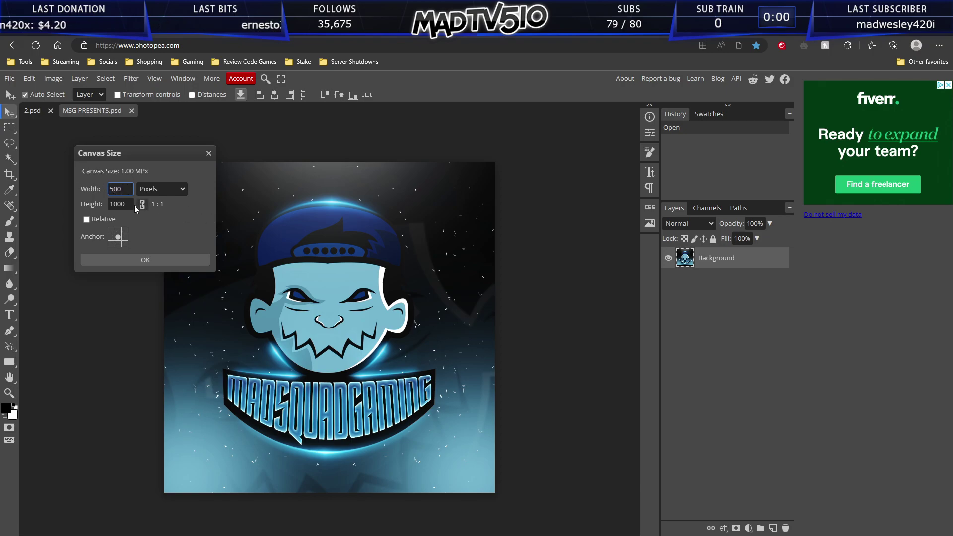
left_click(127, 202)
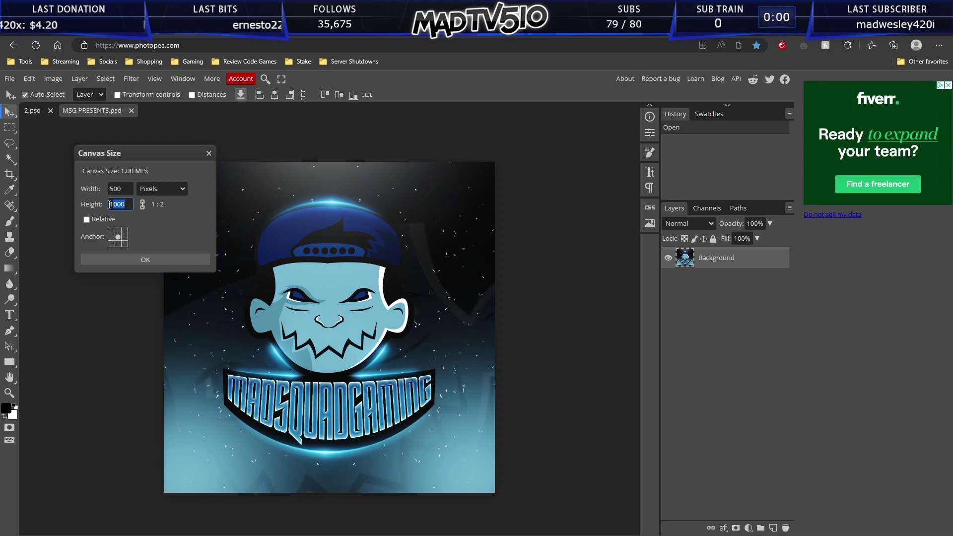
type("500")
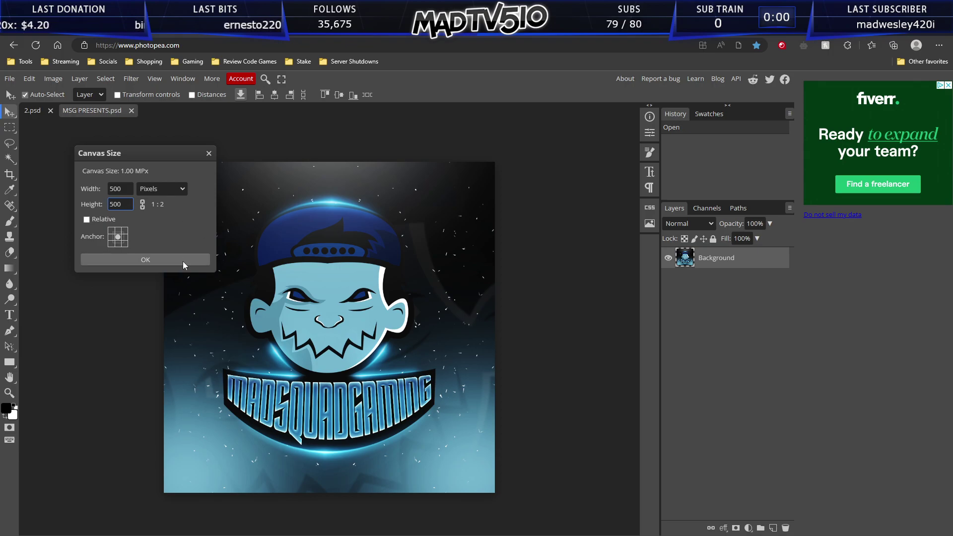
left_click(182, 262)
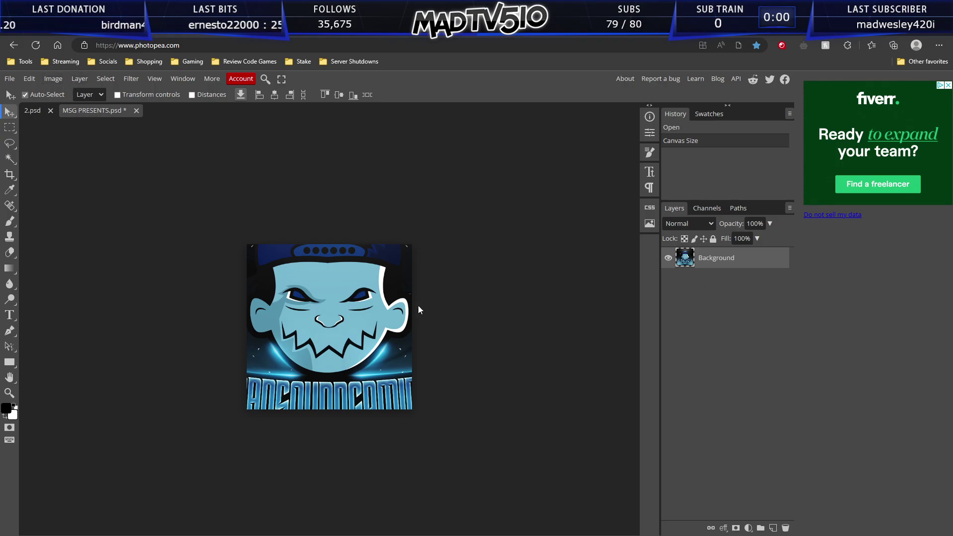
key("ctrl+t")
key("ctrl+w")
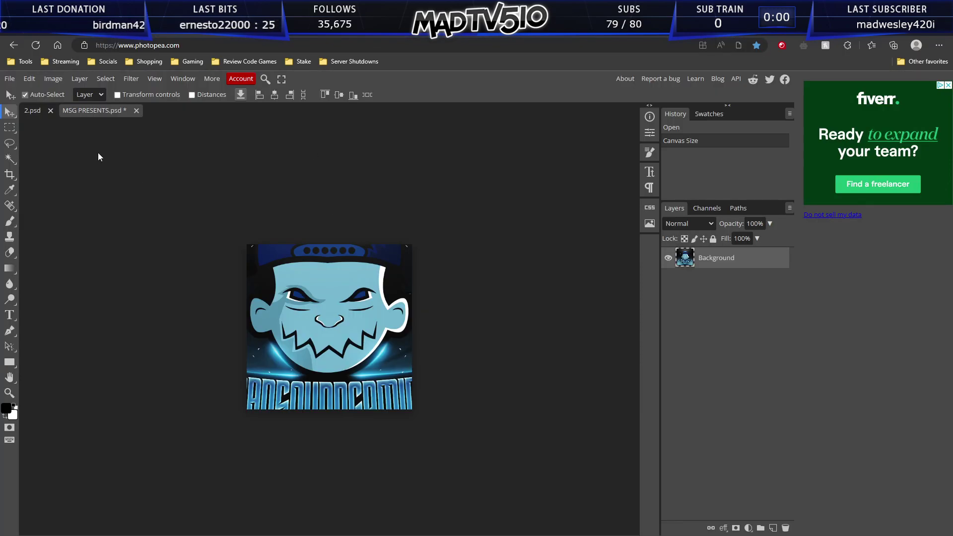
left_click(47, 79)
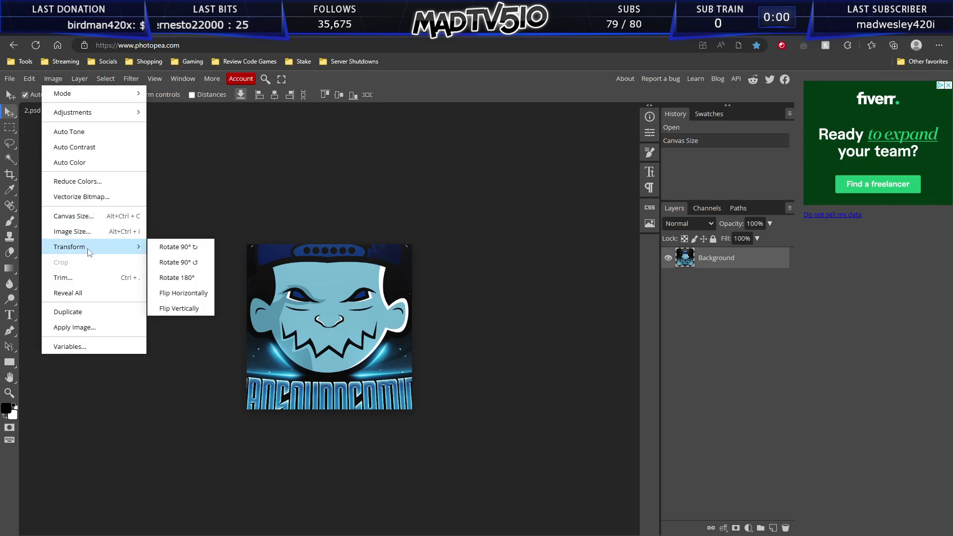
mouse_move(30, 78)
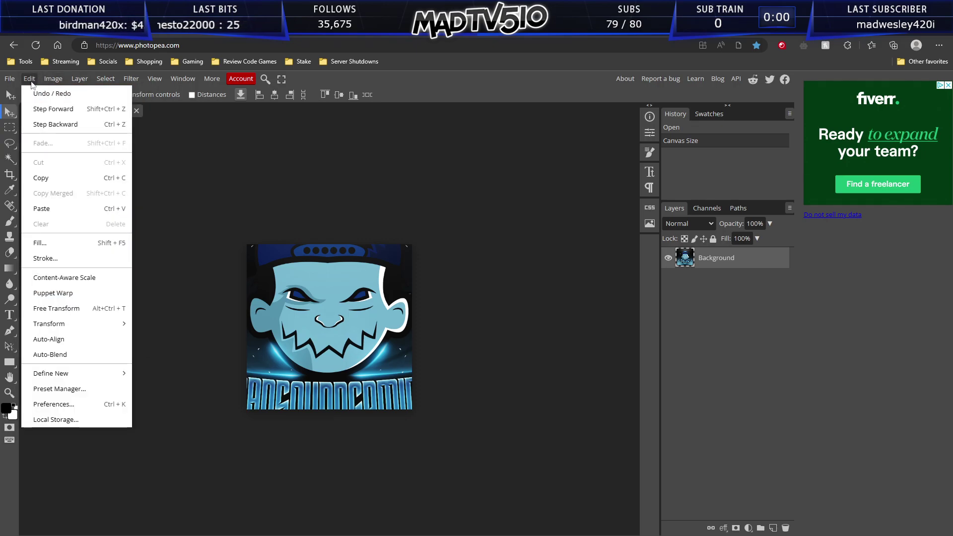
left_click(57, 308)
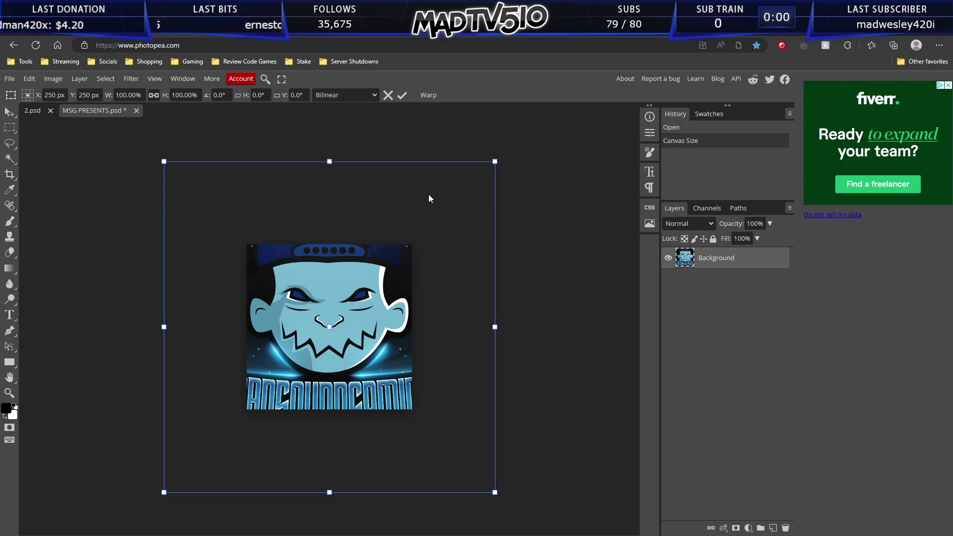
mouse_move(496, 160)
left_mouse_down()
mouse_move(481, 142)
mouse_move(480, 168)
left_mouse_up()
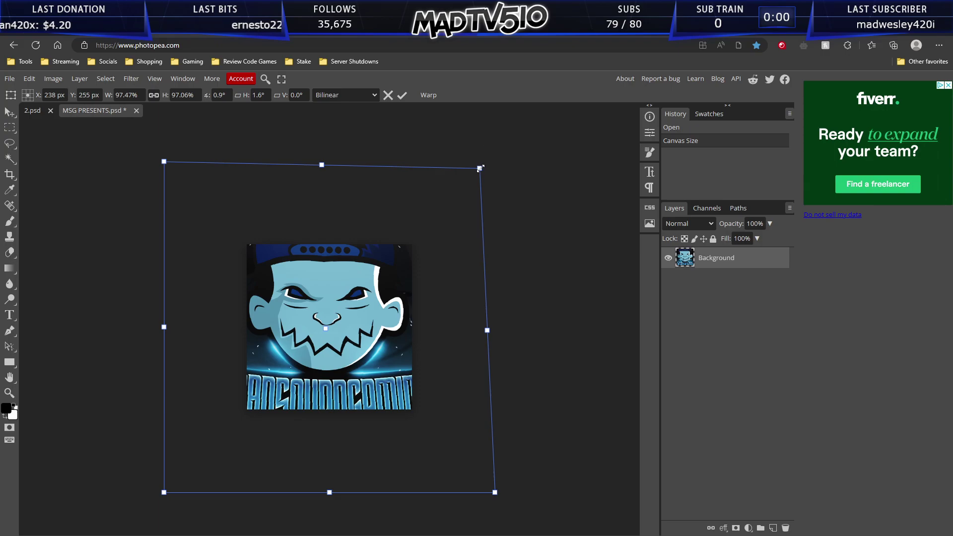
left_click(29, 79)
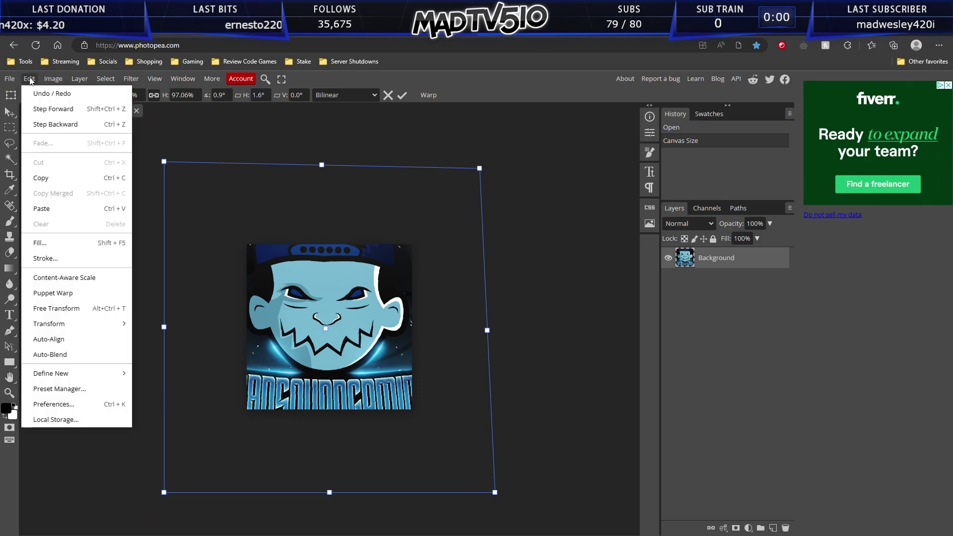
left_click(51, 94)
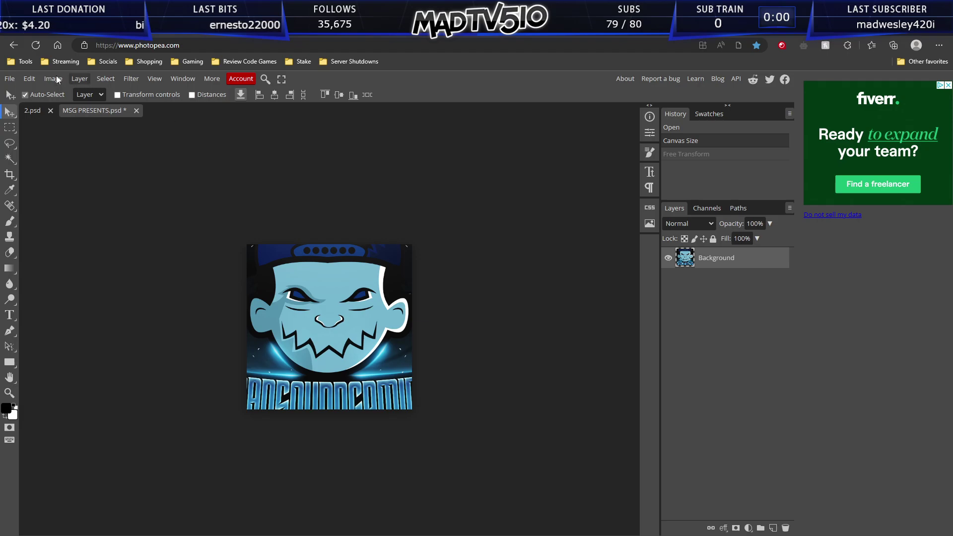
Free-transform the MSG PRESENTS logo down to 50%, 500 x 500 px.
left_click(30, 78)
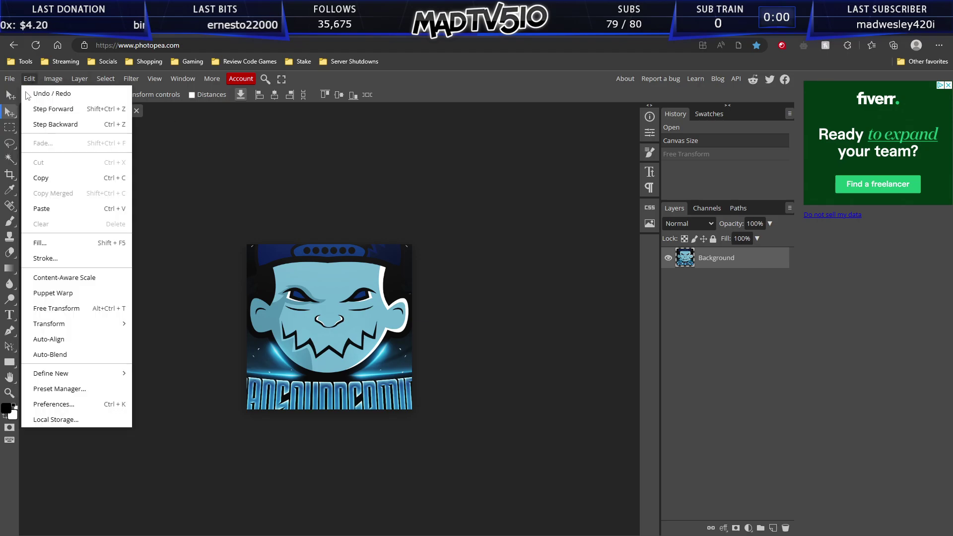
left_click(55, 308)
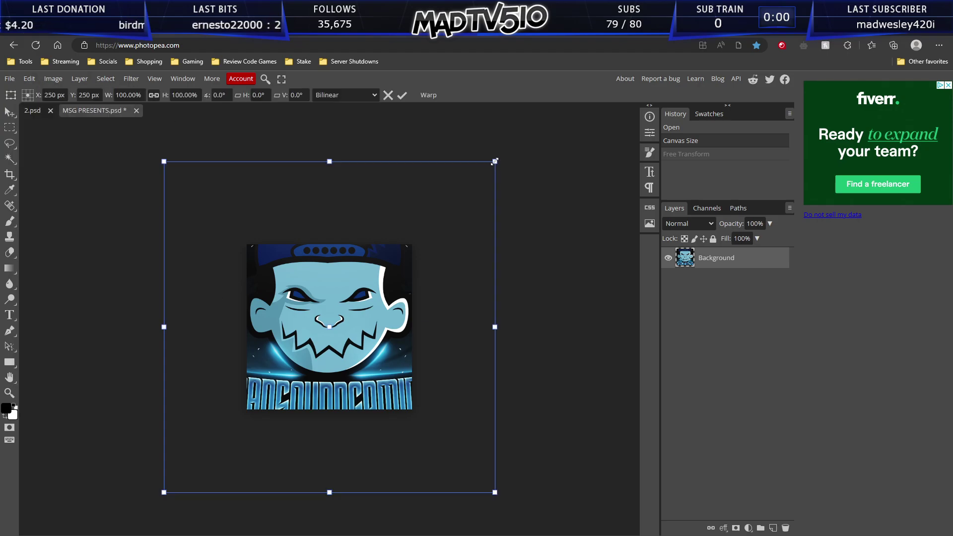
left_click_drag(496, 159, 383, 269)
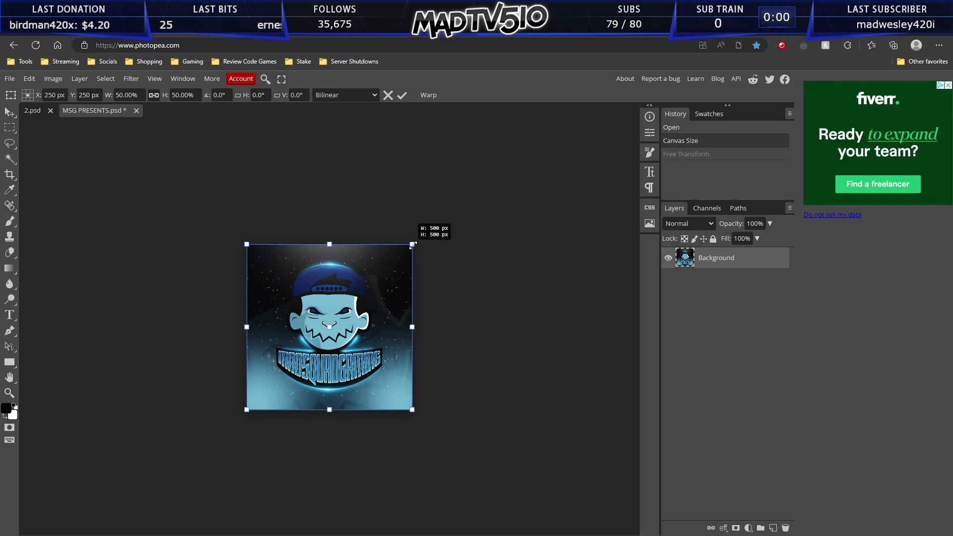
mouse_move(413, 244)
left_mouse_down()
mouse_move(426, 229)
mouse_move(412, 244)
left_mouse_up()
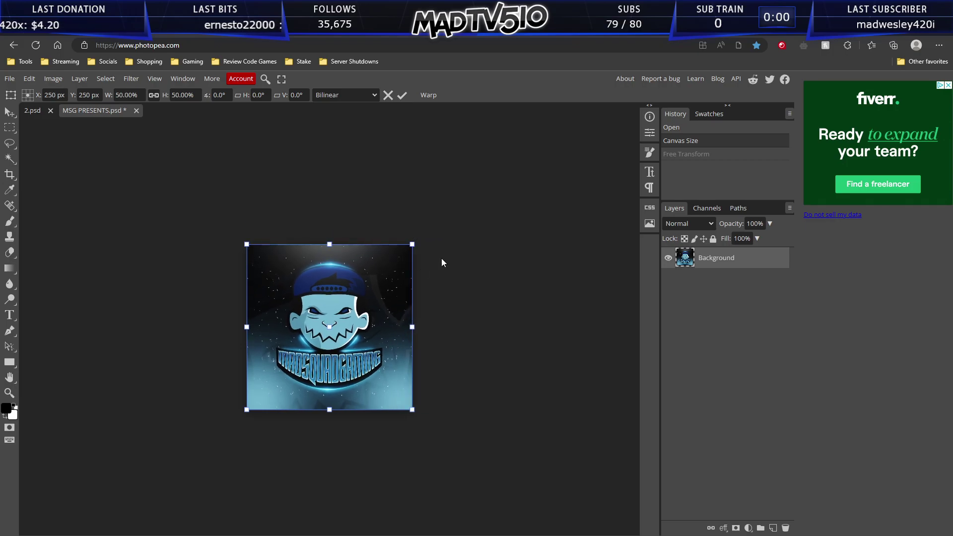
Commit the 50% resize and confirm the canvas size in the Canvas Size dialog.
key("Return")
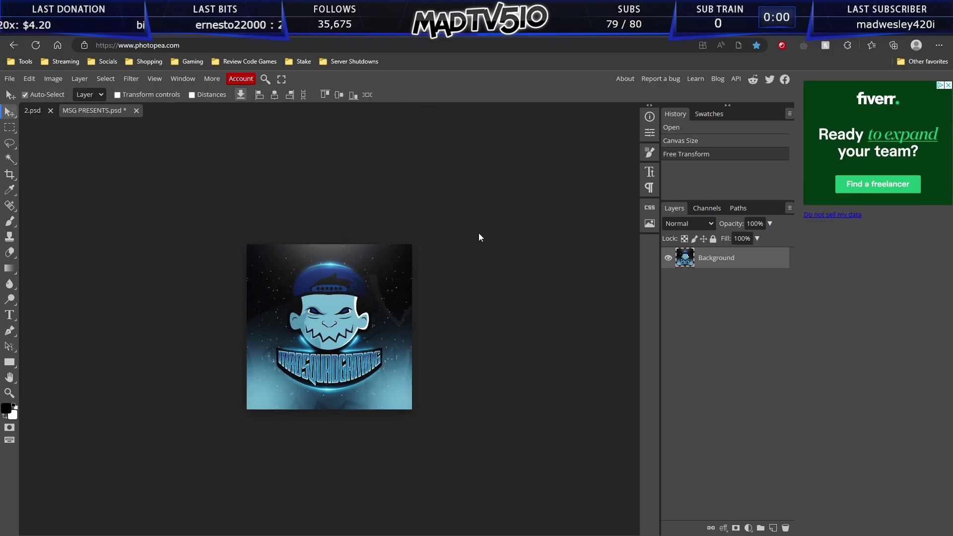
left_click(53, 78)
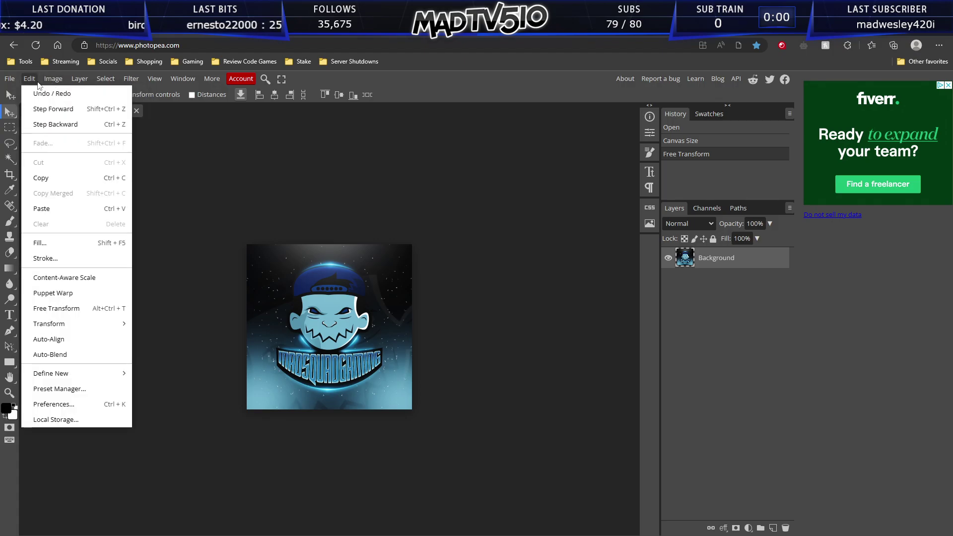
left_click(70, 217)
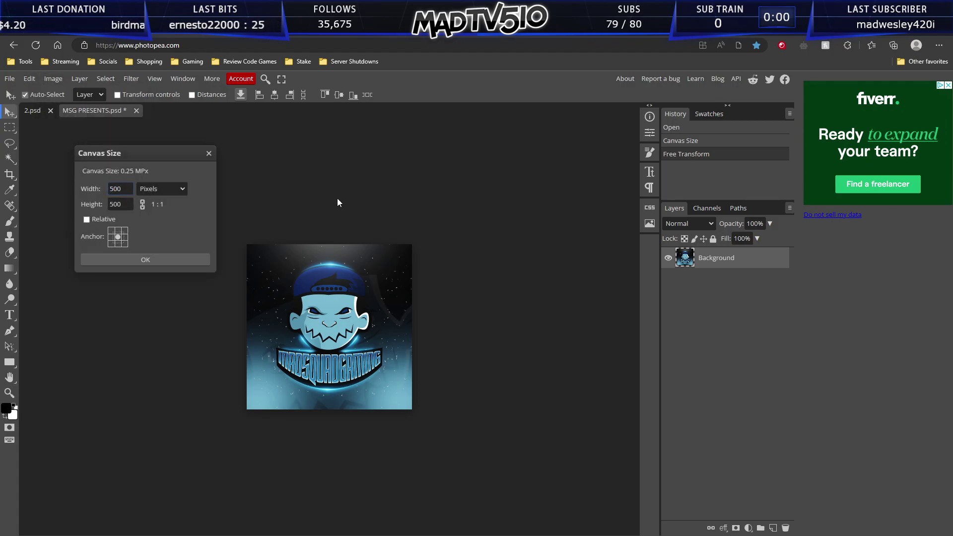
left_click(208, 153)
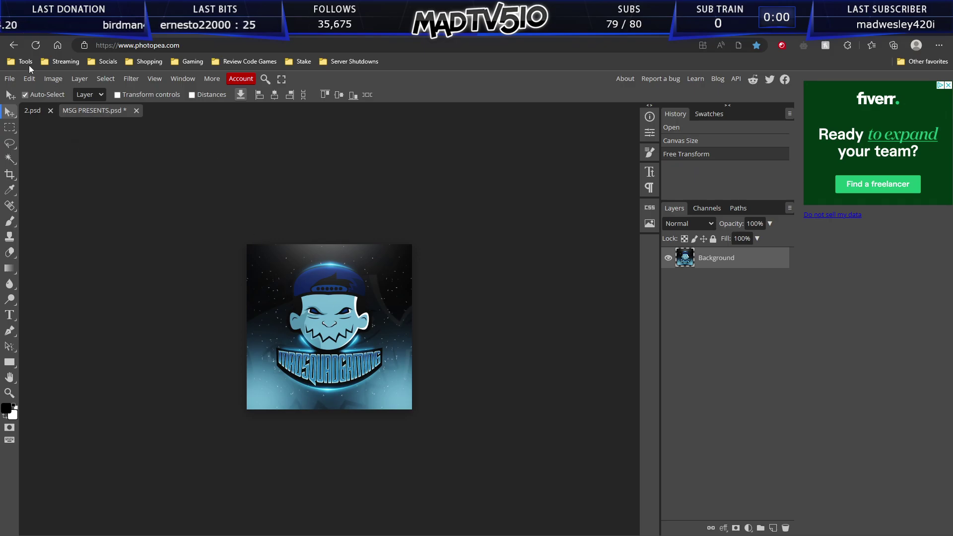
Export the image as a PNG and save it as MSG PRESENTS.png.
left_click(9, 79)
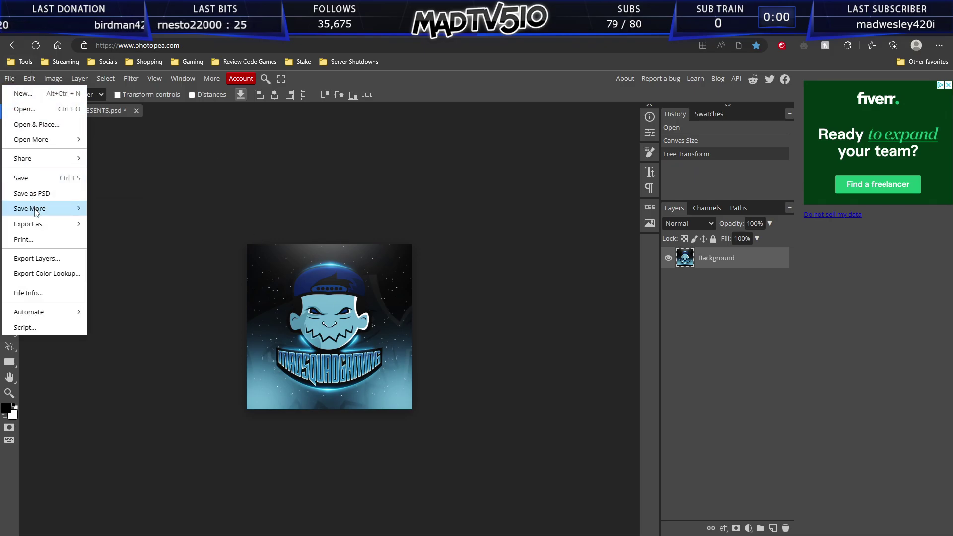
mouse_move(50, 230)
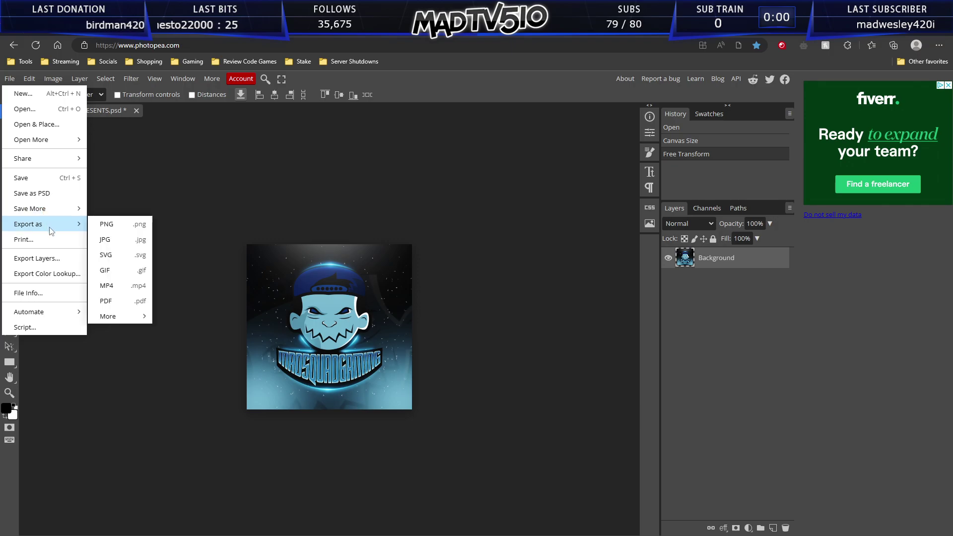
left_click(129, 225)
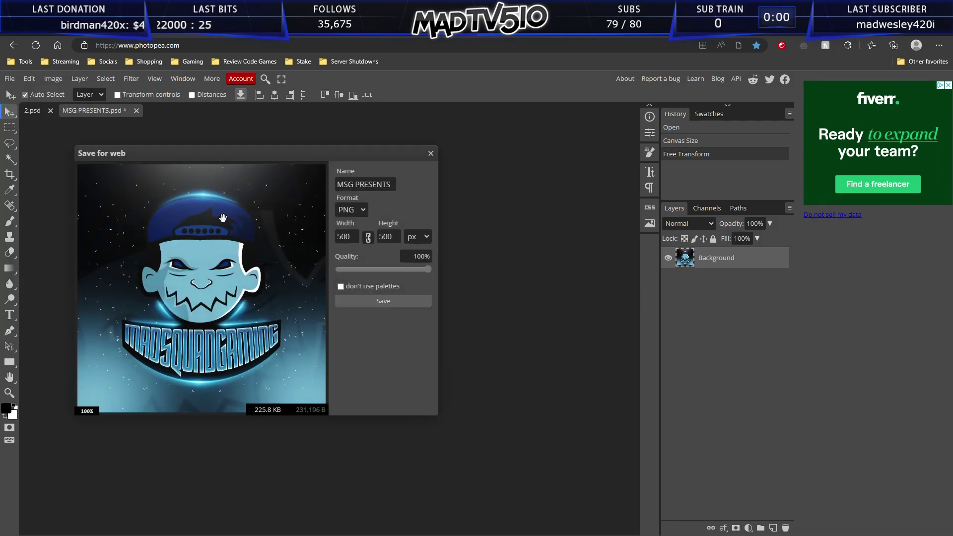
left_click(383, 301)
mouse_move(861, 87)
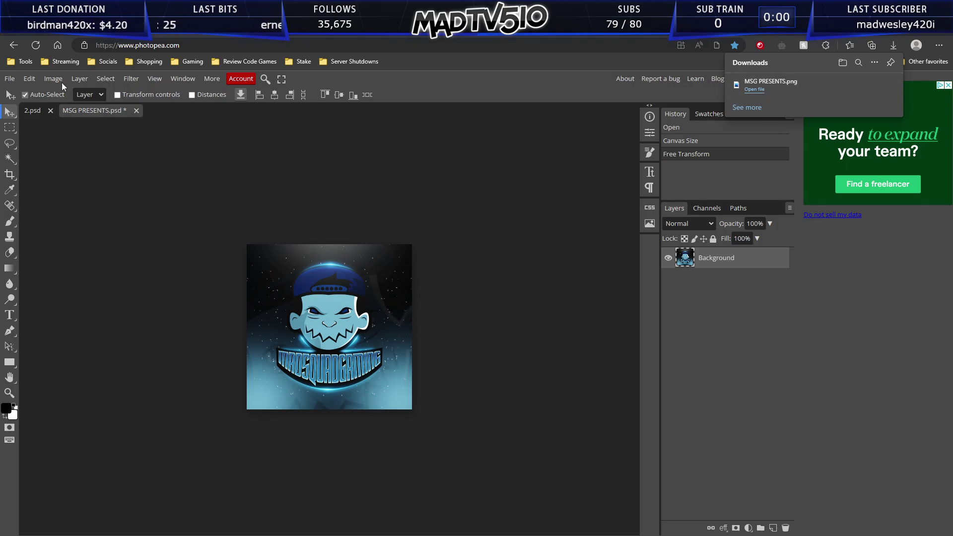
Start a new Kick channel emote and upload MSG PRESENTS from Downloads.
left_click(74, 37)
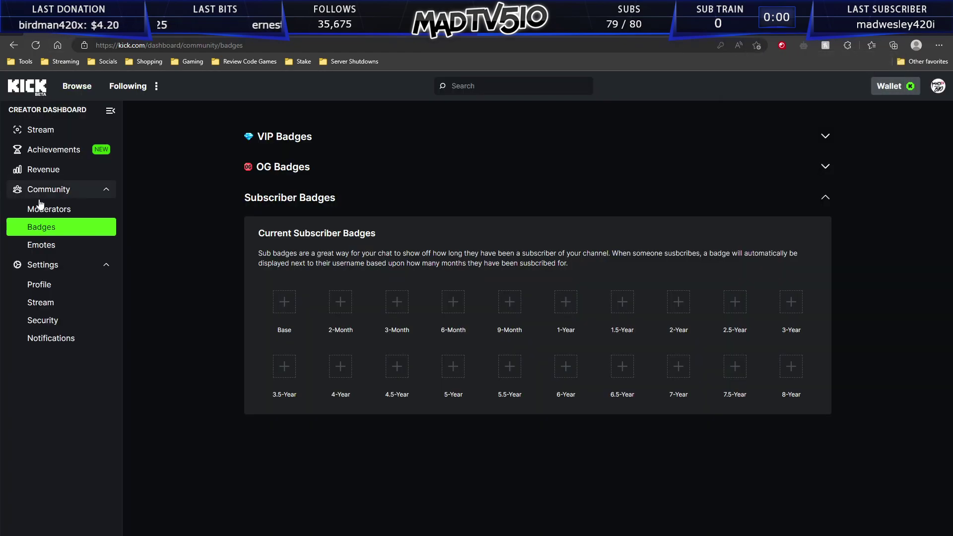
left_click(42, 245)
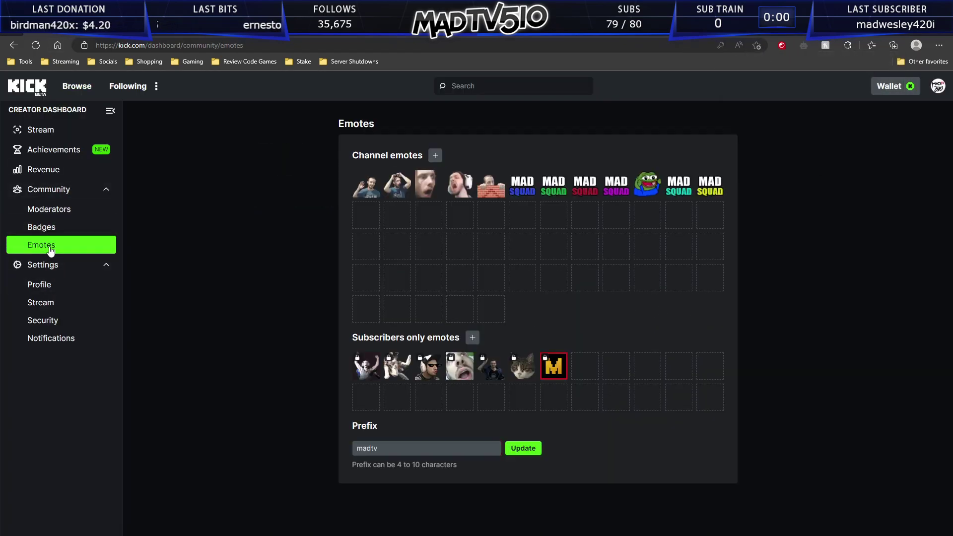
left_click(436, 155)
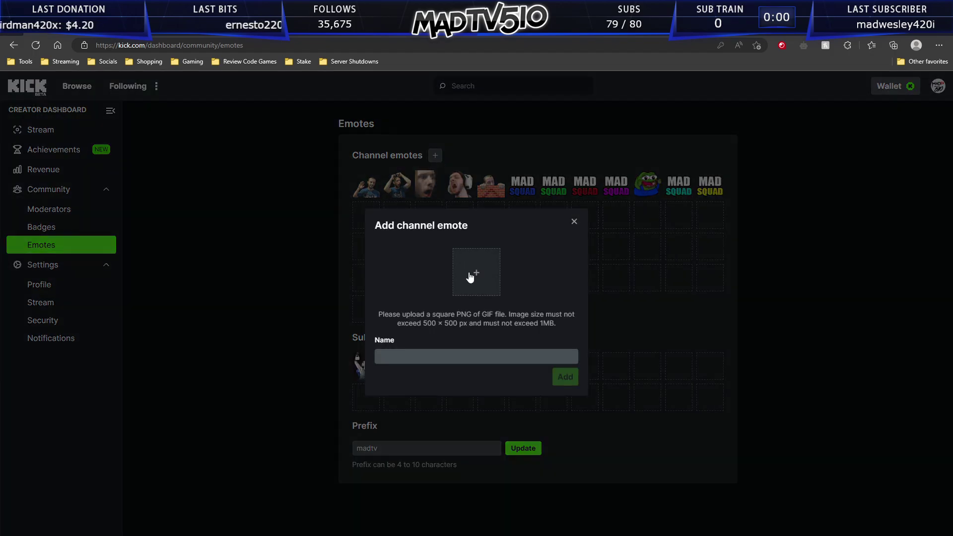
left_click(470, 273)
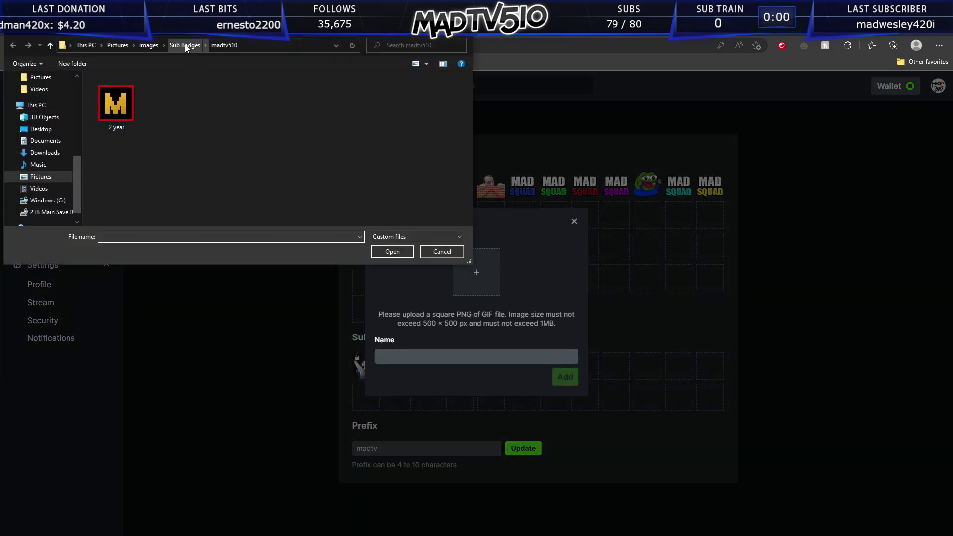
scroll(62, 121, "up", 3)
scroll(62, 120, "up", 3)
left_click(47, 121)
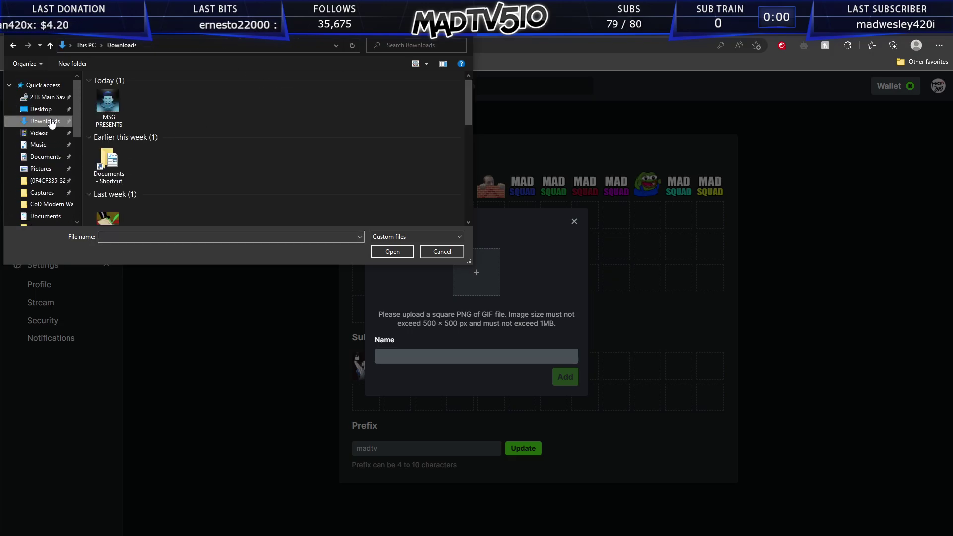
double_click(108, 99)
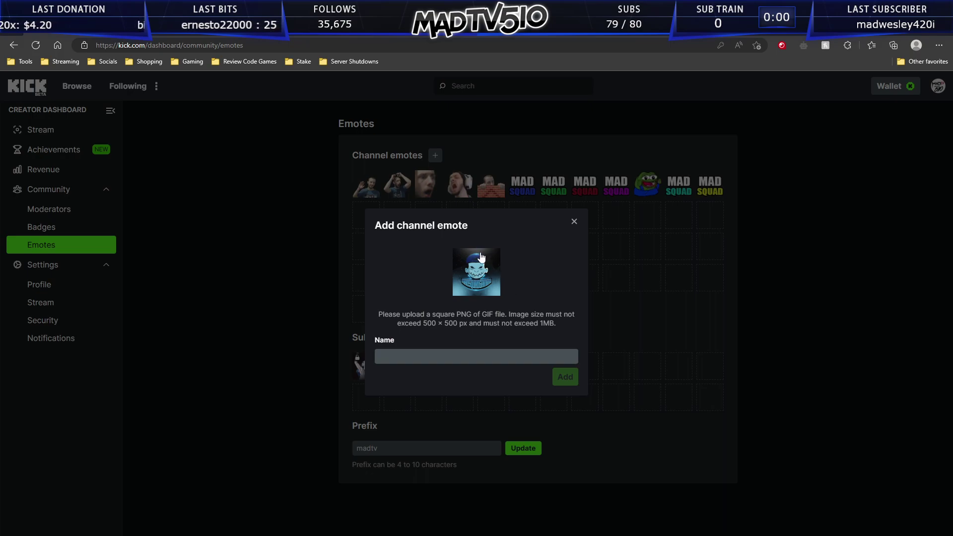
Name the emote MSG and add it.
left_click(486, 357)
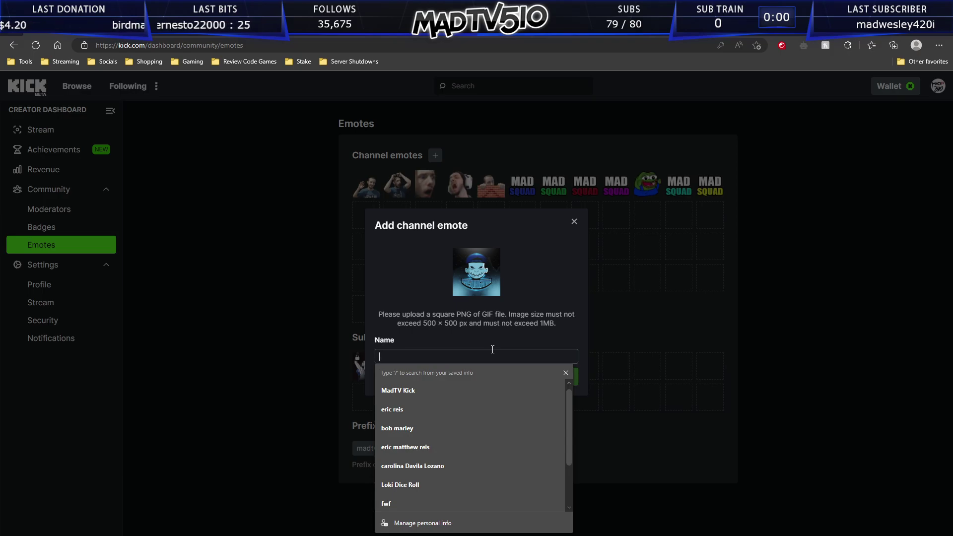
type("MSG")
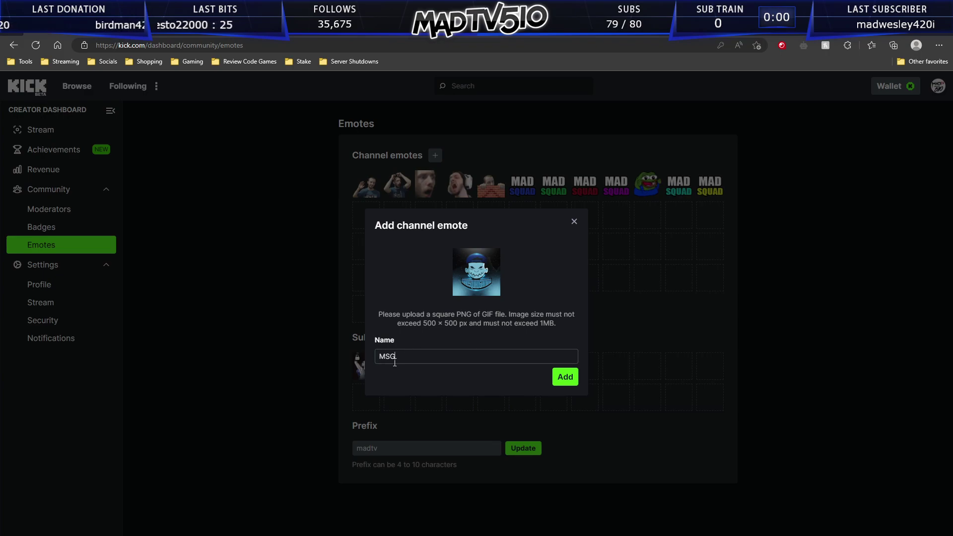
left_click(563, 379)
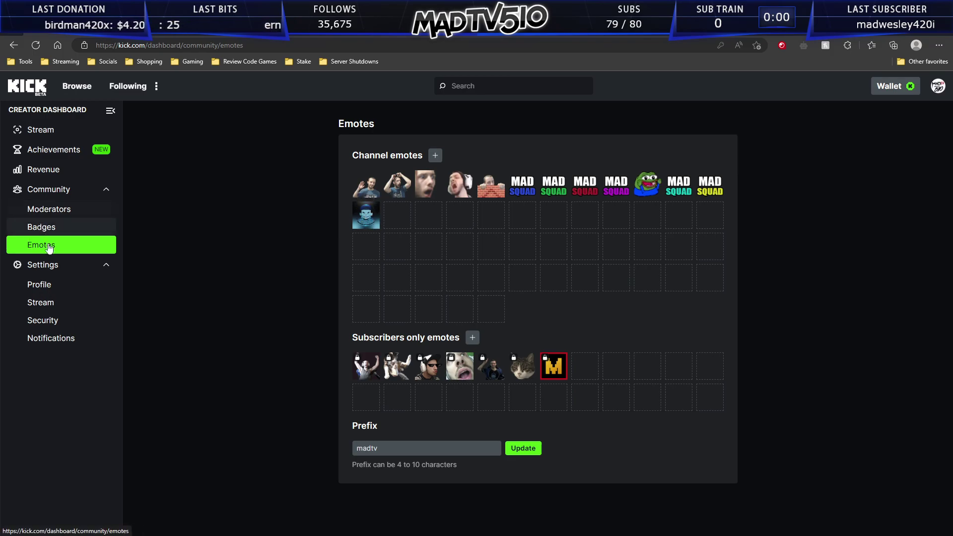
Open the Base subscriber badge upload and pick MSG PRESENTS from Downloads, which Kick rejects.
left_click(43, 231)
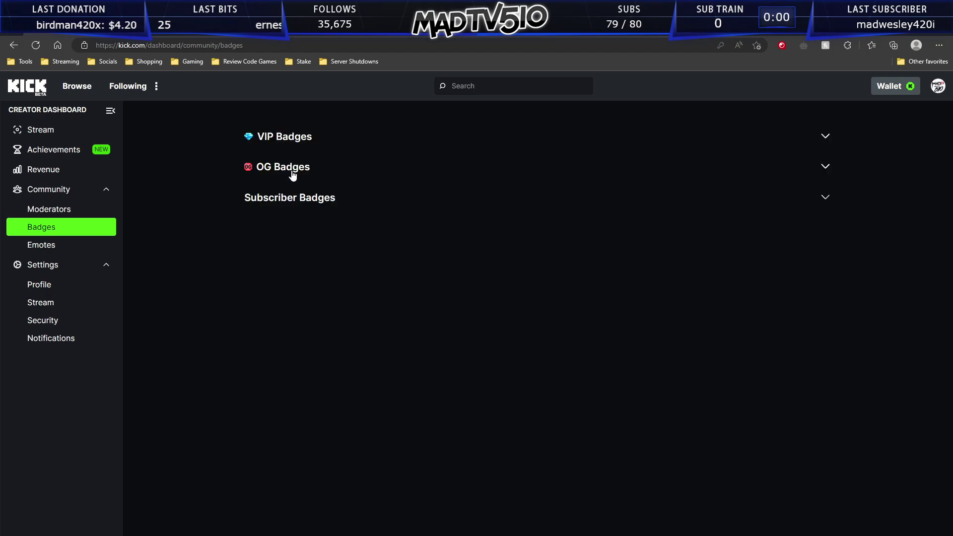
left_click(298, 198)
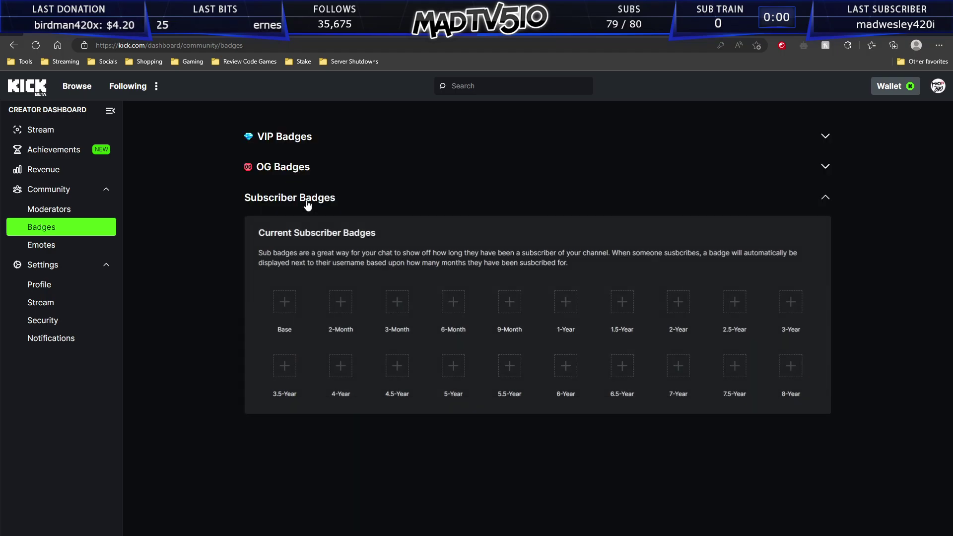
left_click(285, 307)
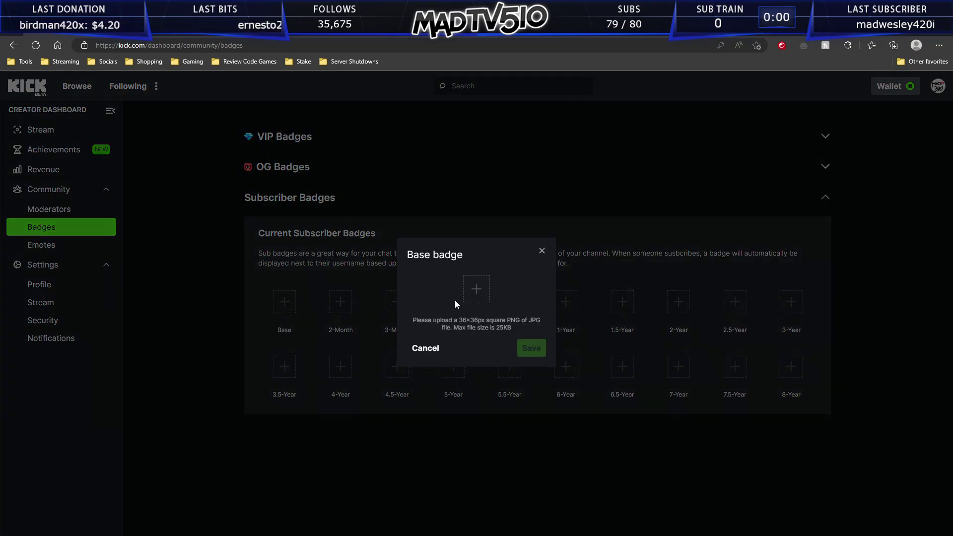
left_click(469, 293)
double_click(111, 100)
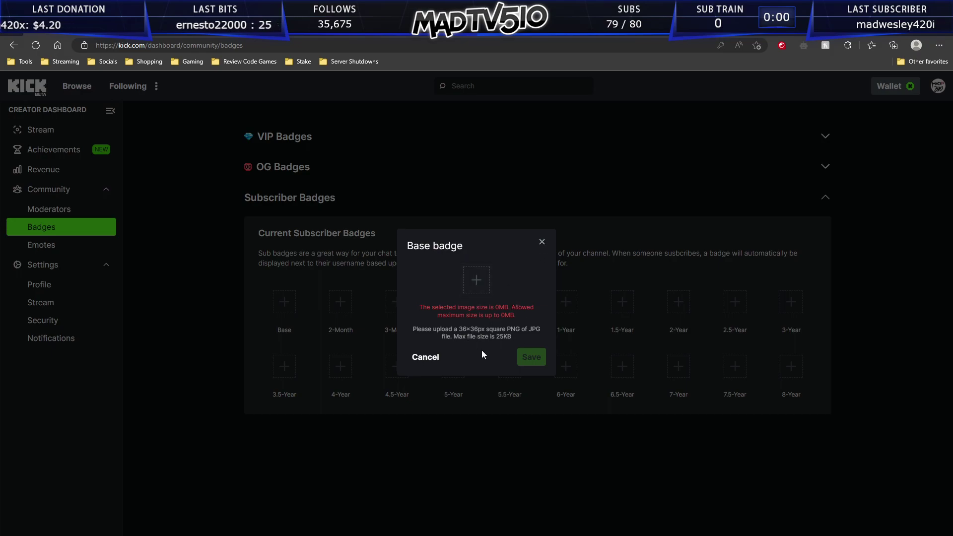
Close the Kick badge upload, then close MSG PRESENTS.psd without saving and 2.psd in Photopea.
left_click(542, 242)
key("ctrl+Tab")
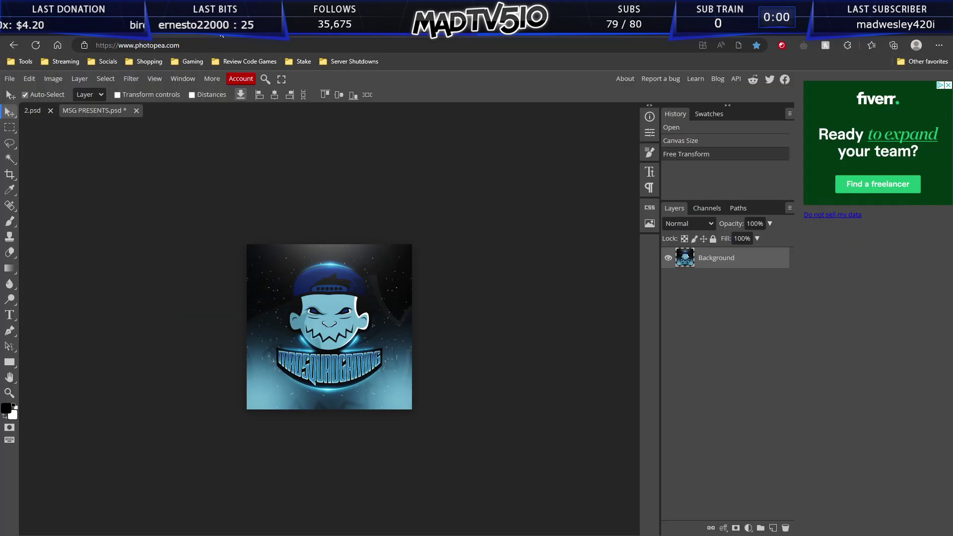
left_click(136, 110)
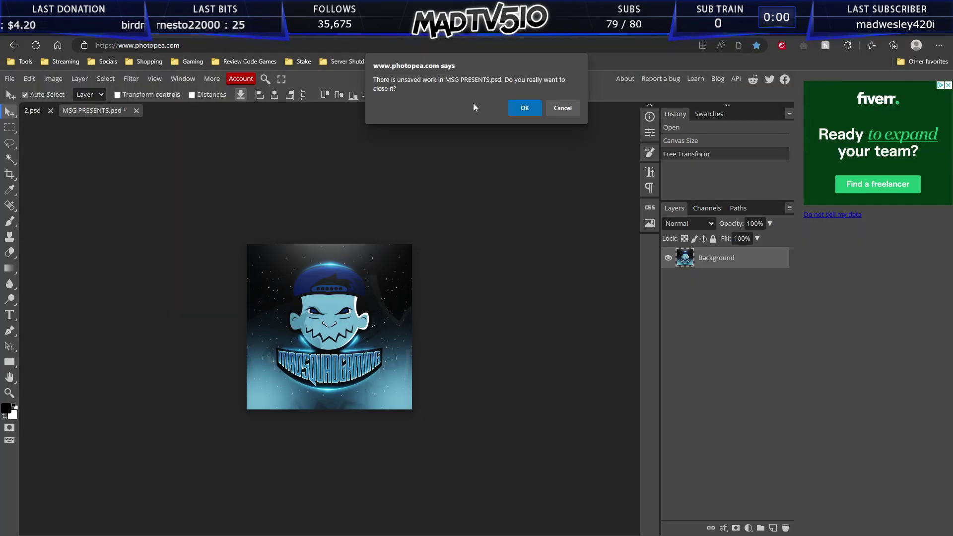
left_click(524, 108)
left_click(51, 110)
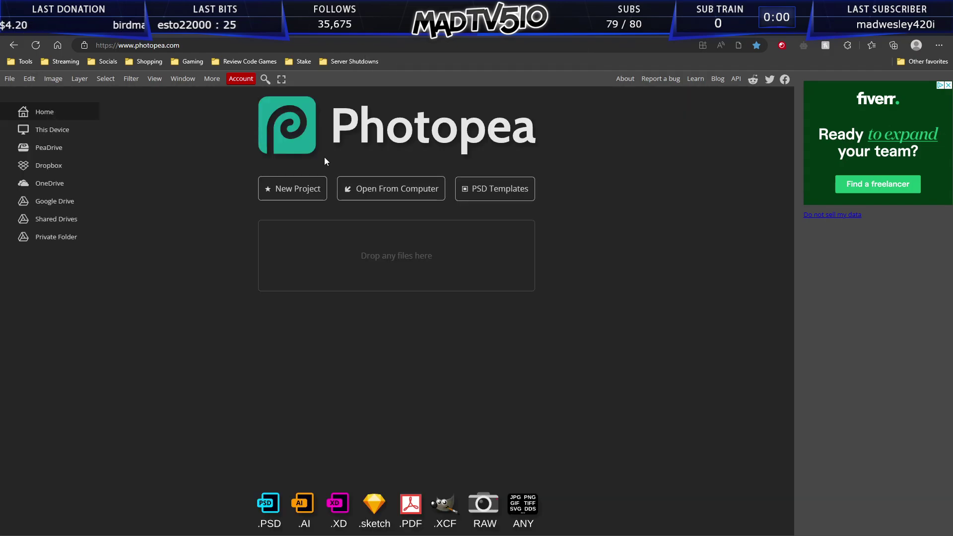
Open the '2 year' file from Pictures > images > Sub Badges > madtv510.
left_click(395, 195)
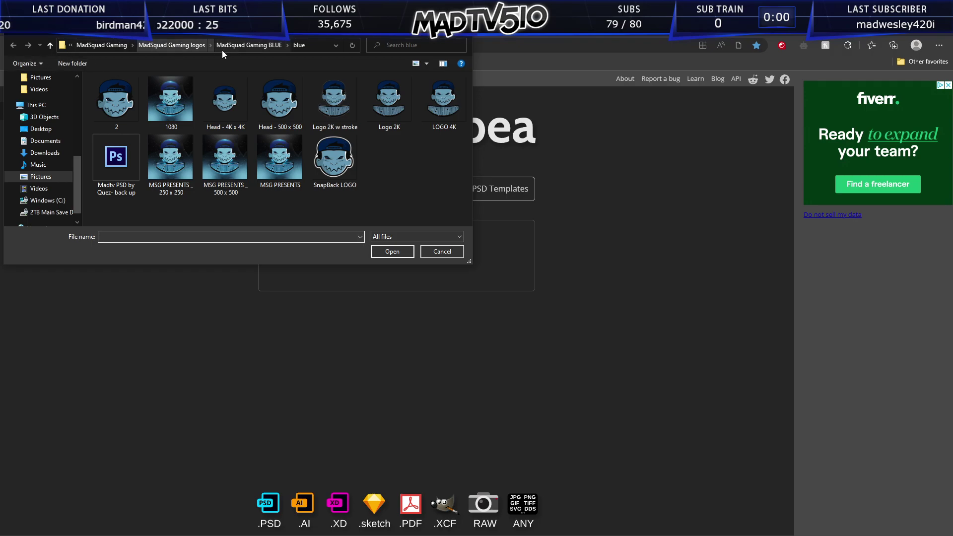
left_click(172, 46)
left_click(102, 45)
left_click(143, 47)
scroll(299, 186, "down", 5)
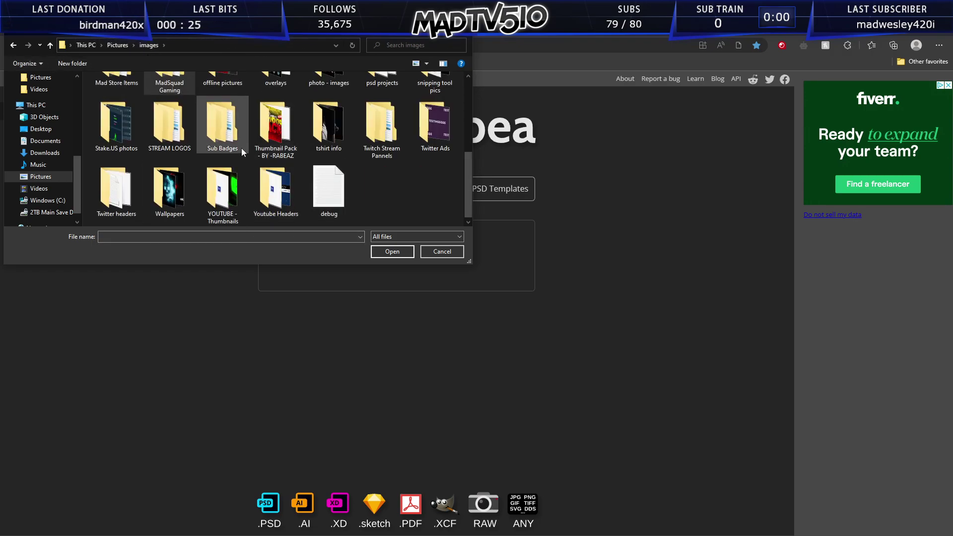
double_click(216, 129)
double_click(215, 129)
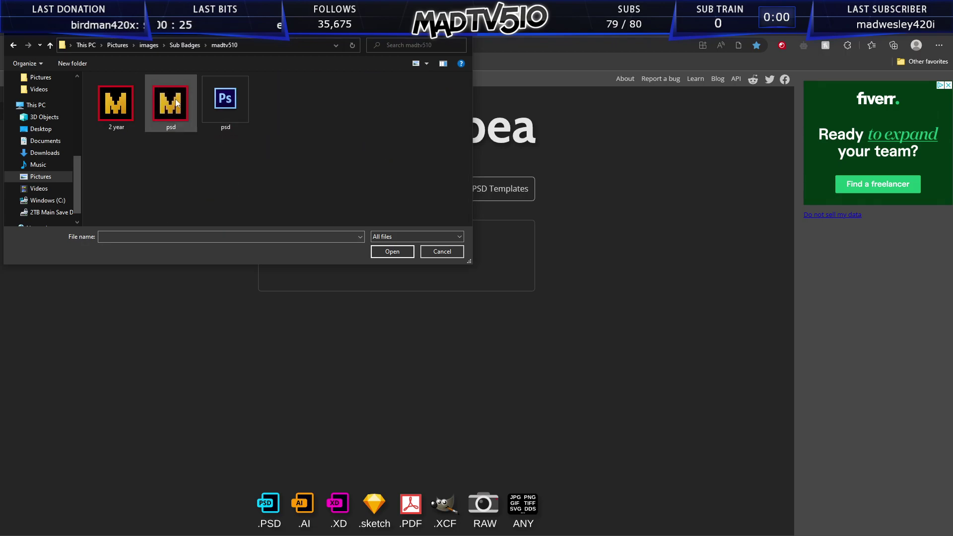
double_click(117, 103)
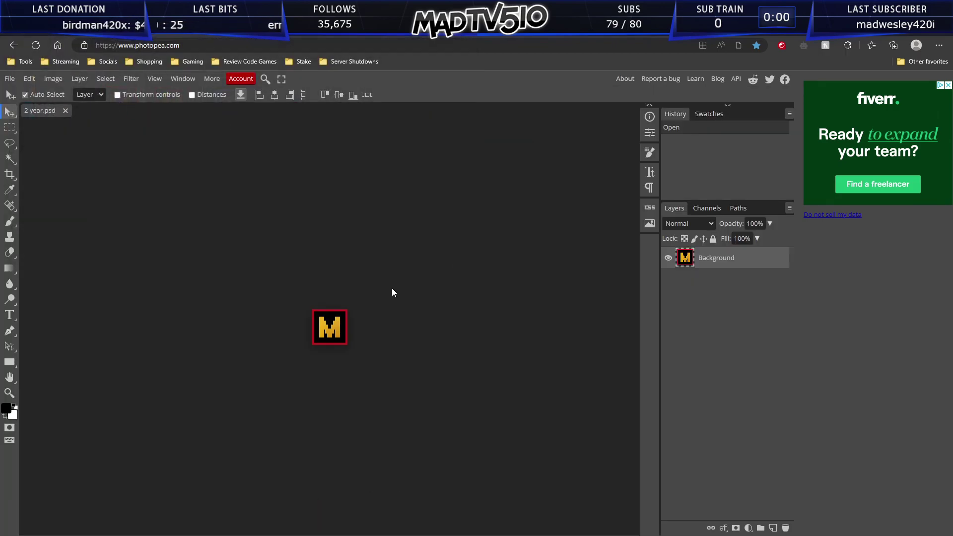
Enlarge the canvas by a relative 36 px in both width and height.
left_click(61, 79)
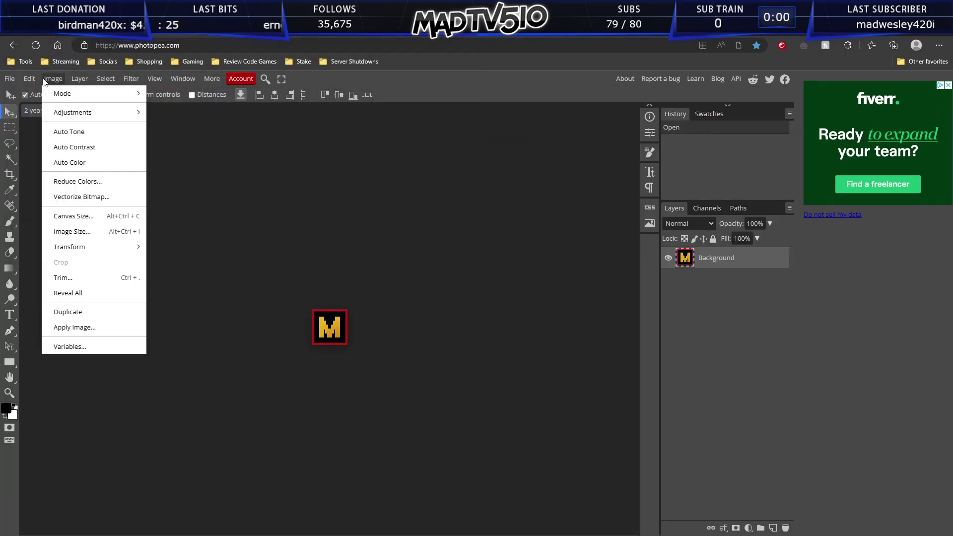
left_click(65, 221)
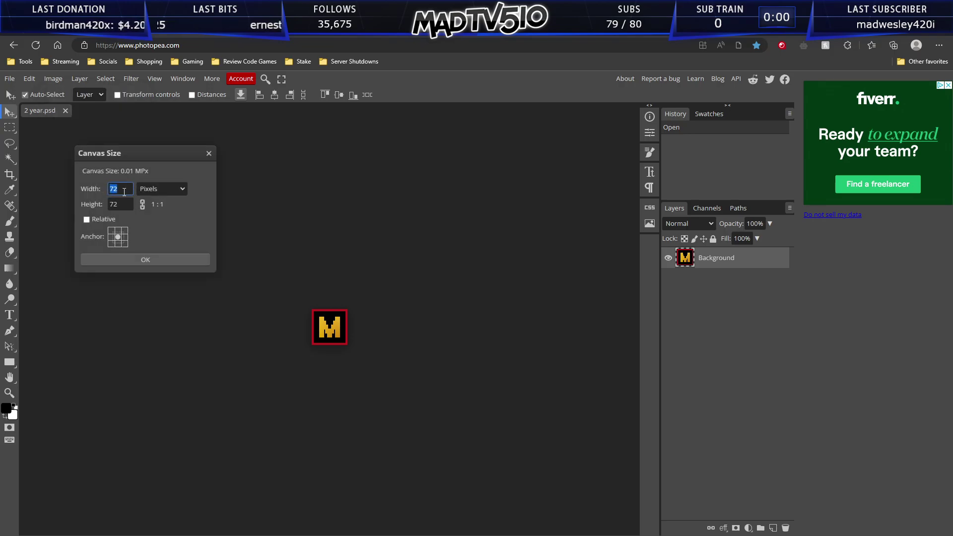
left_click(89, 221)
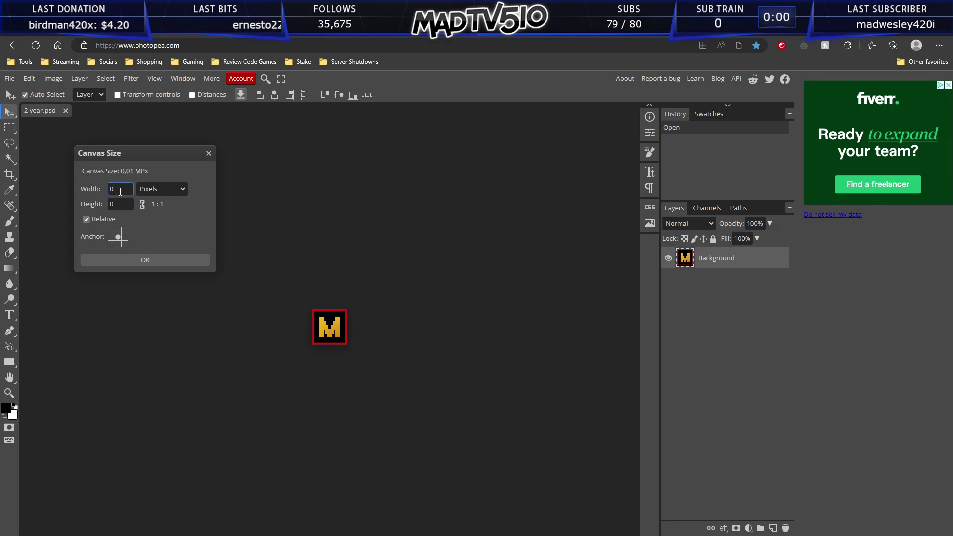
type("36")
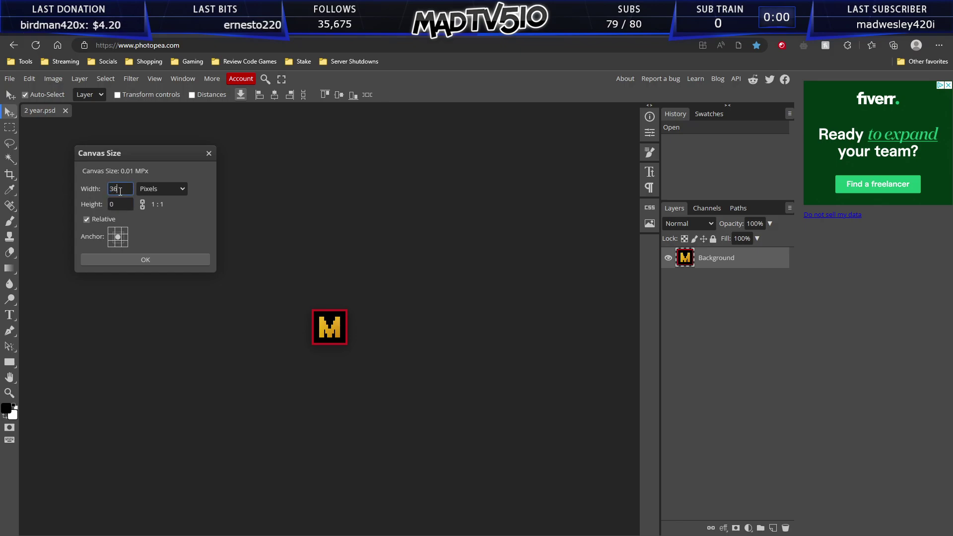
left_click(122, 205)
type("3")
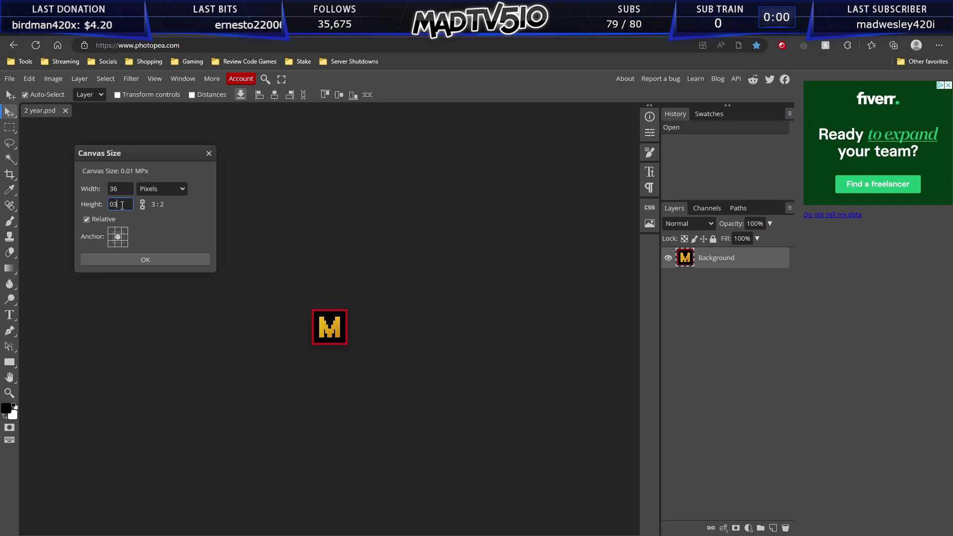
type("6")
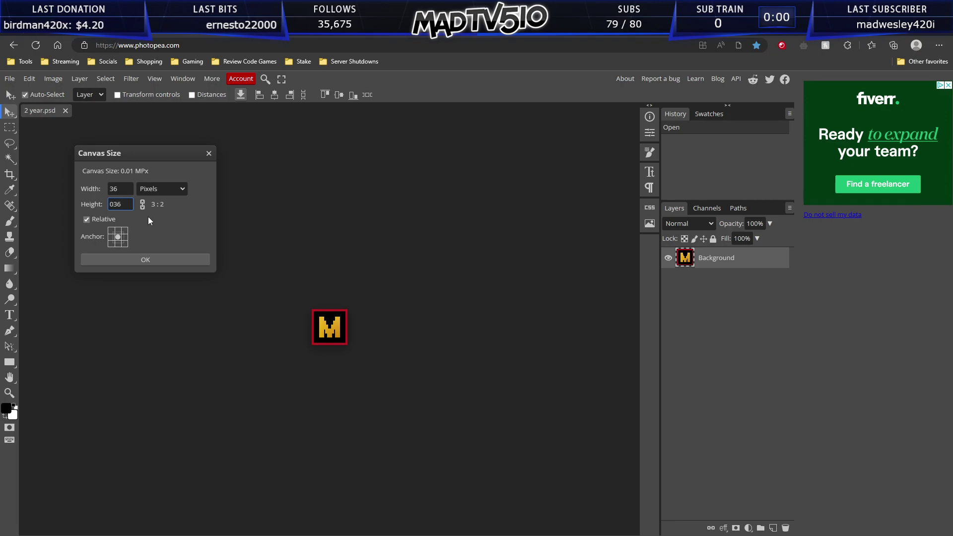
key("shift+Tab")
left_click(152, 260)
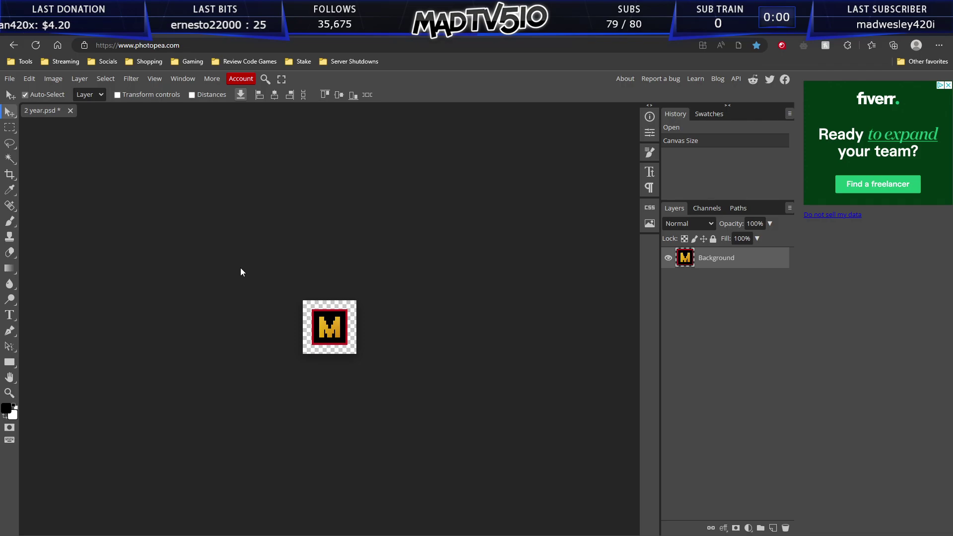
Reopen Canvas Size in absolute pixels, set width to 36 and start entering the height.
scroll(243, 279, "up", 2)
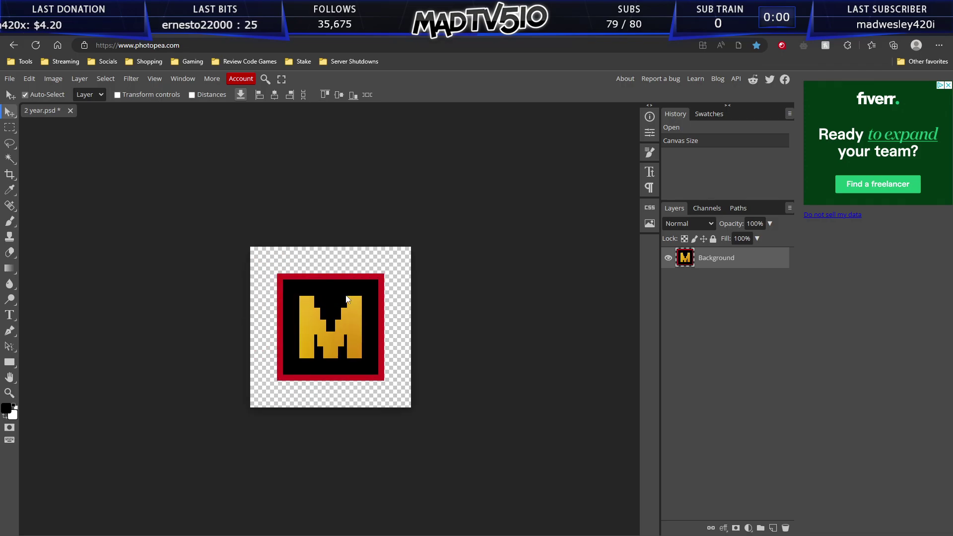
left_click(47, 76)
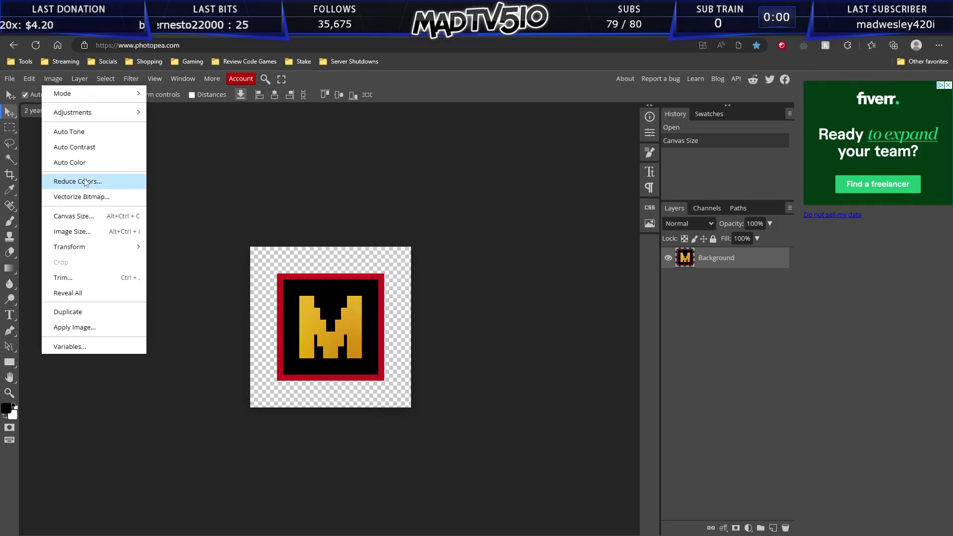
left_click(74, 216)
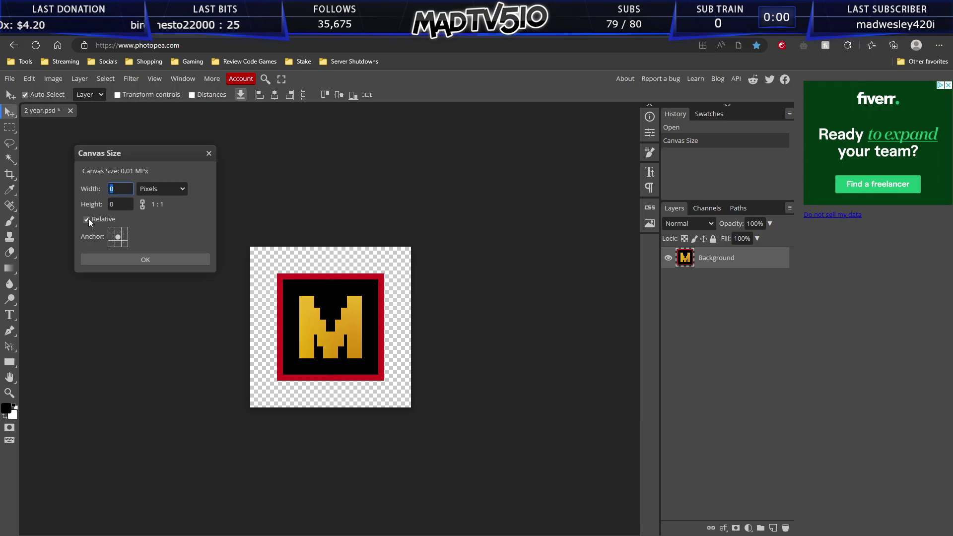
left_click(88, 218)
double_click(110, 189)
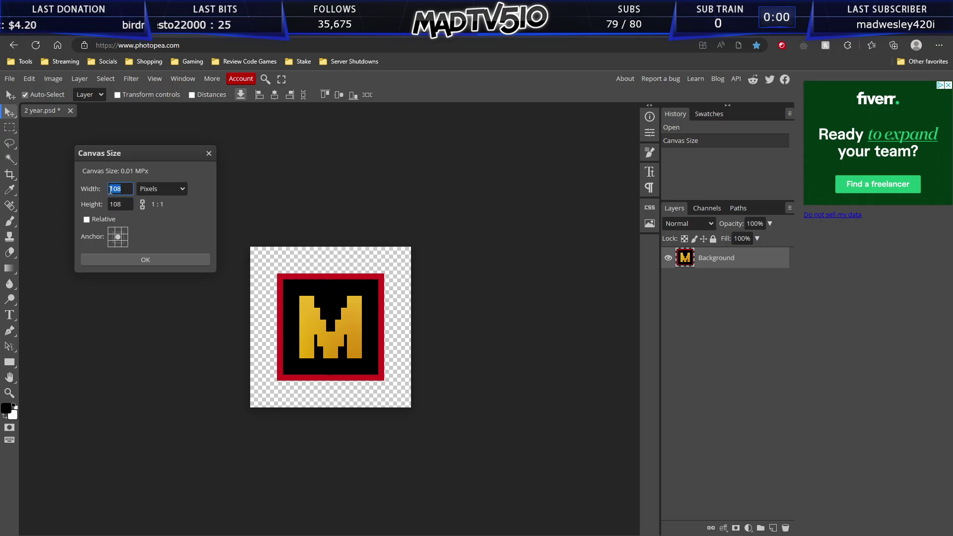
type("36")
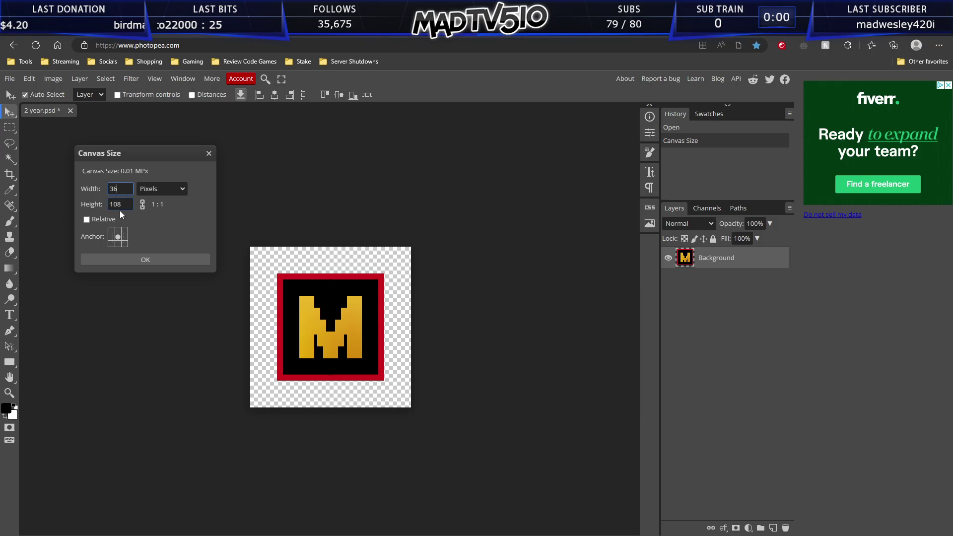
double_click(118, 204)
type("363")
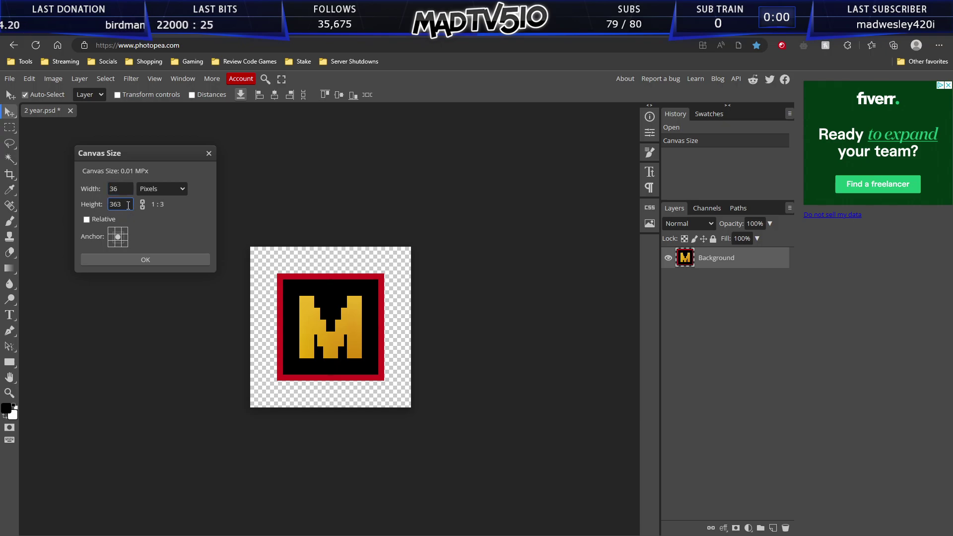
Apply the 36 px canvas and Free Transform the M image down to 50%.
left_click(146, 260)
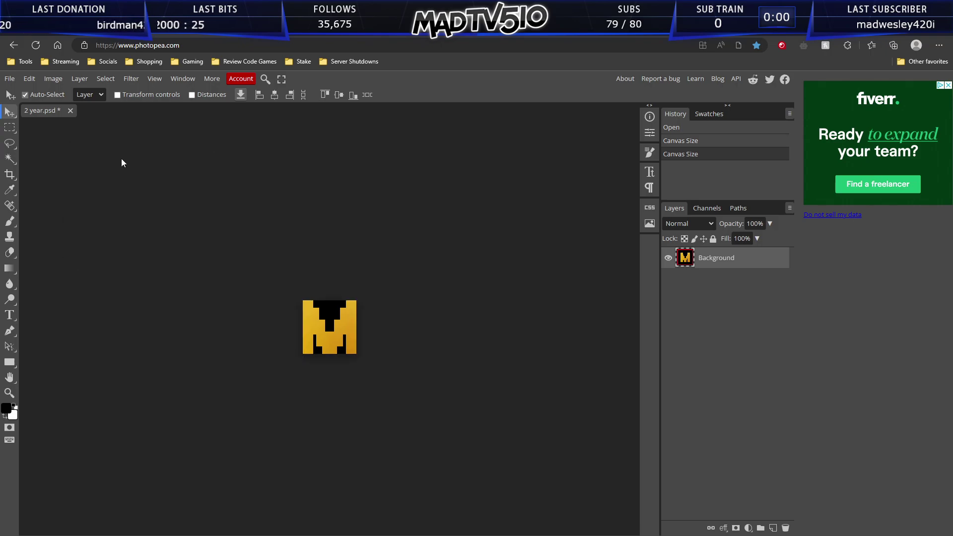
left_click(30, 78)
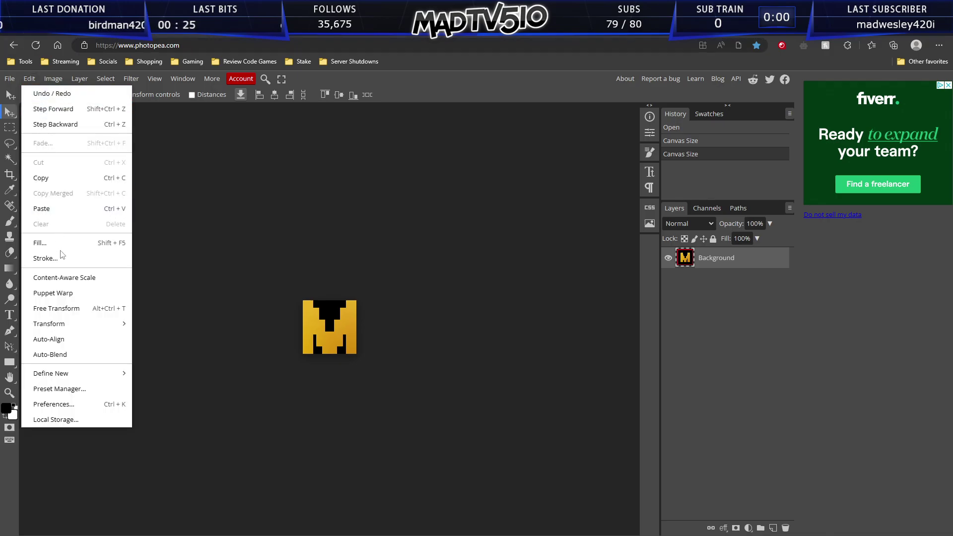
left_click(62, 311)
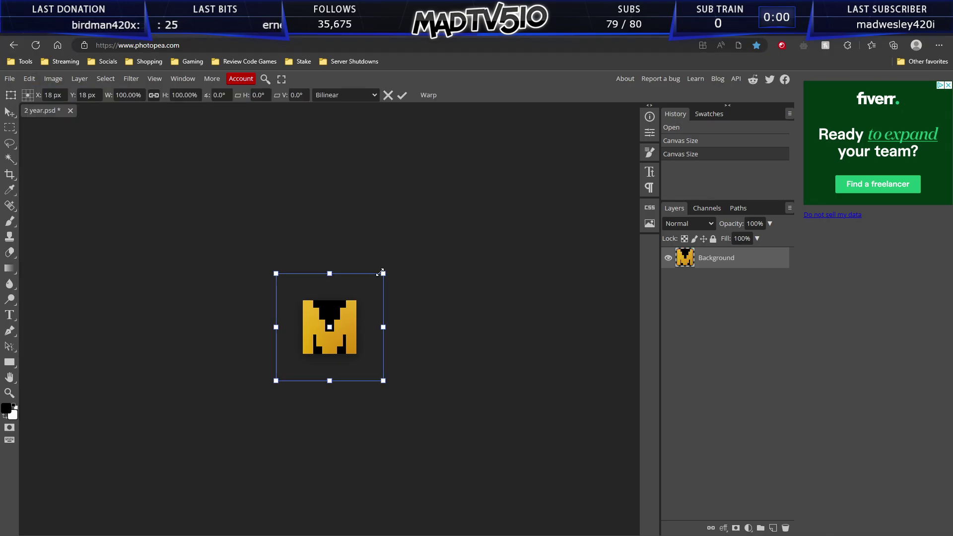
left_click_drag(383, 275, 329, 308)
left_click_drag(315, 342, 341, 315)
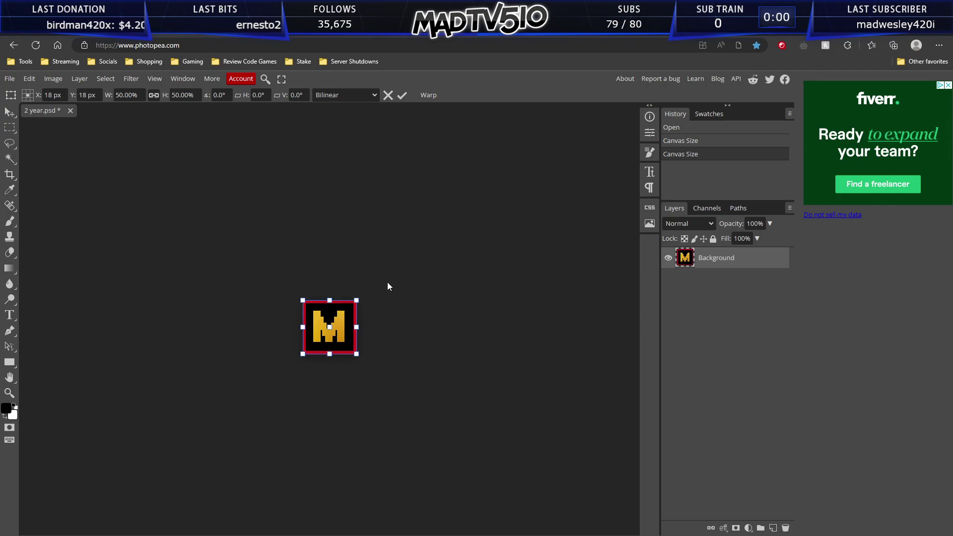
key("Return")
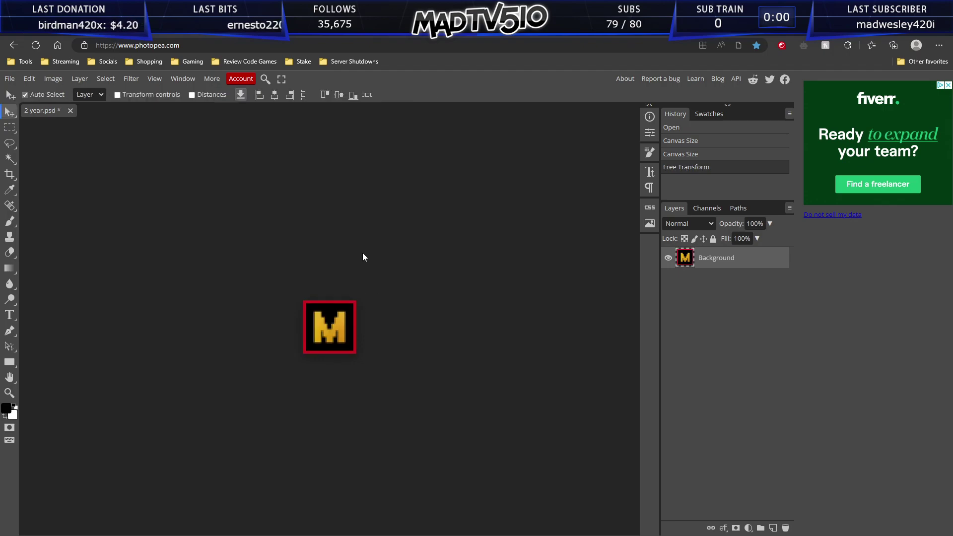
Export the badge as a 36×36 PNG named 2 year.png.
left_click(10, 79)
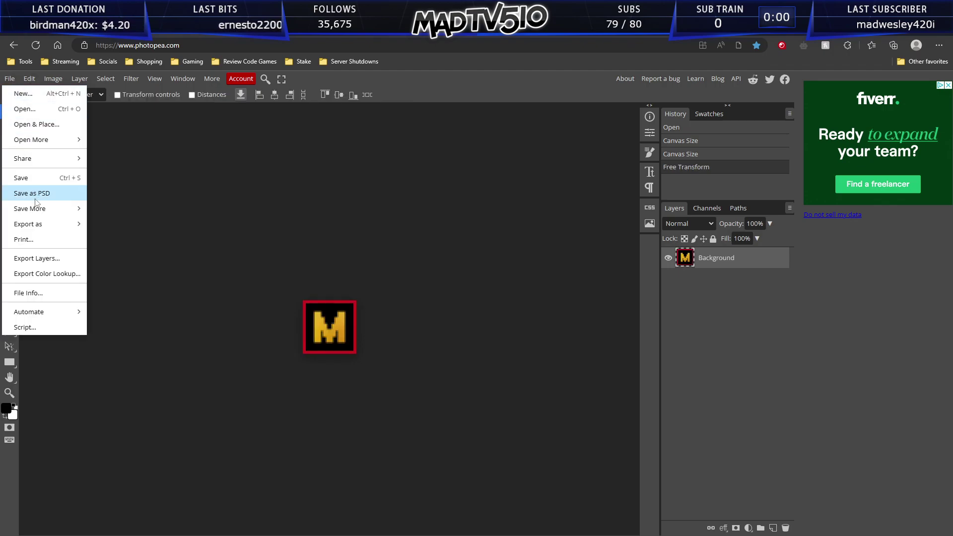
mouse_move(39, 226)
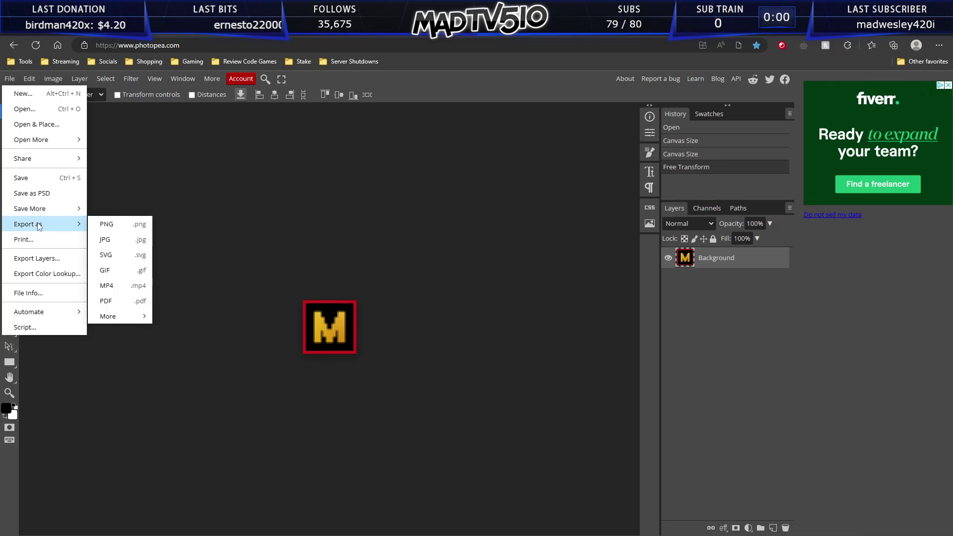
left_click(115, 226)
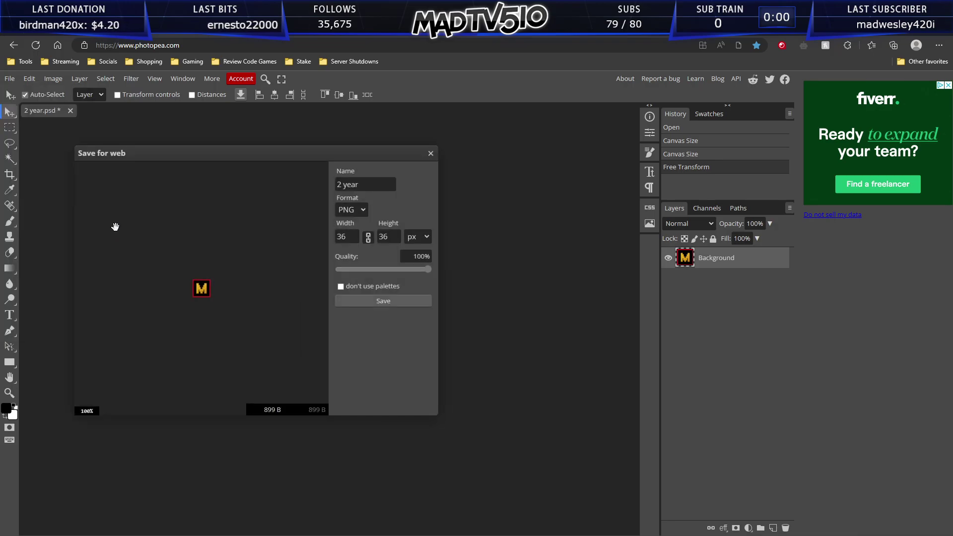
left_click(383, 301)
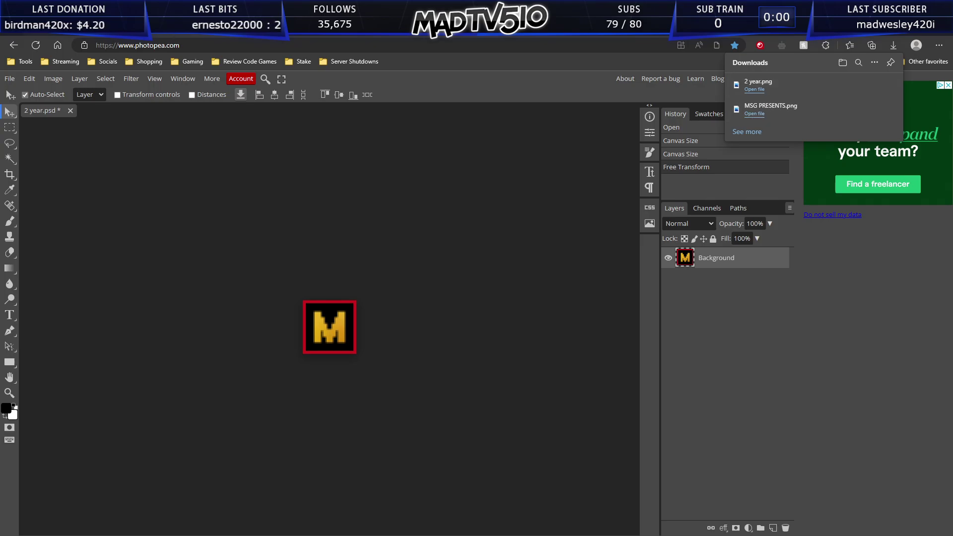
Upload 2 year.png from Downloads into Kick's Base subscriber badge slot.
key("ctrl+Tab")
left_click(289, 301)
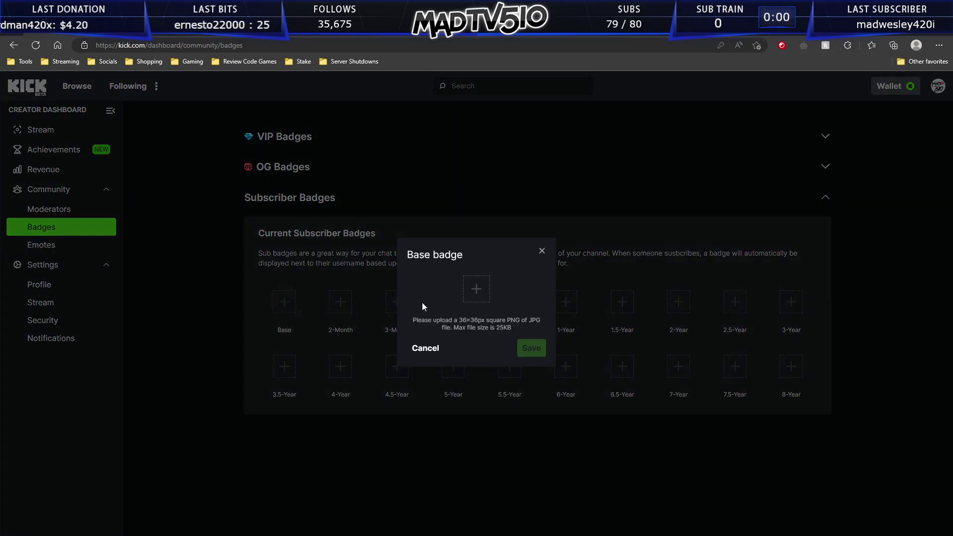
left_click(478, 296)
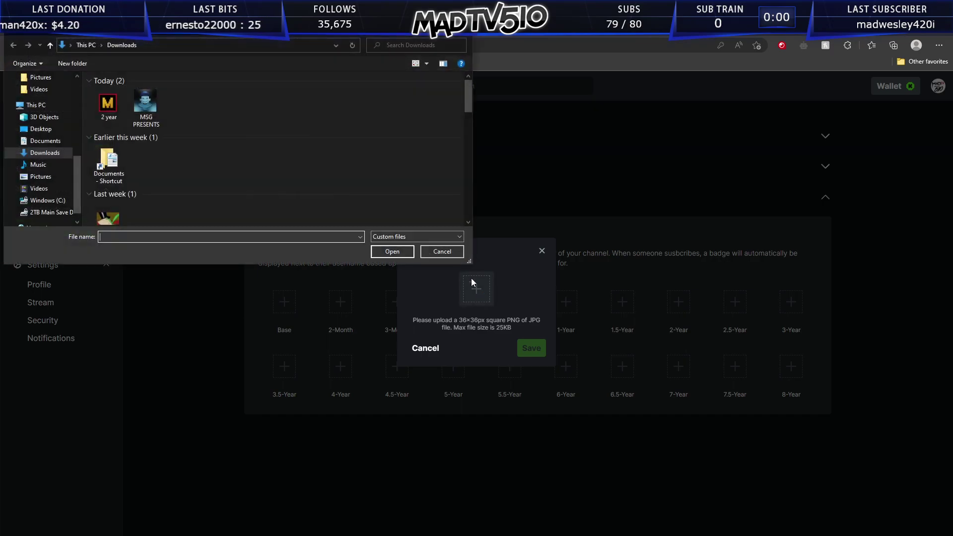
double_click(107, 104)
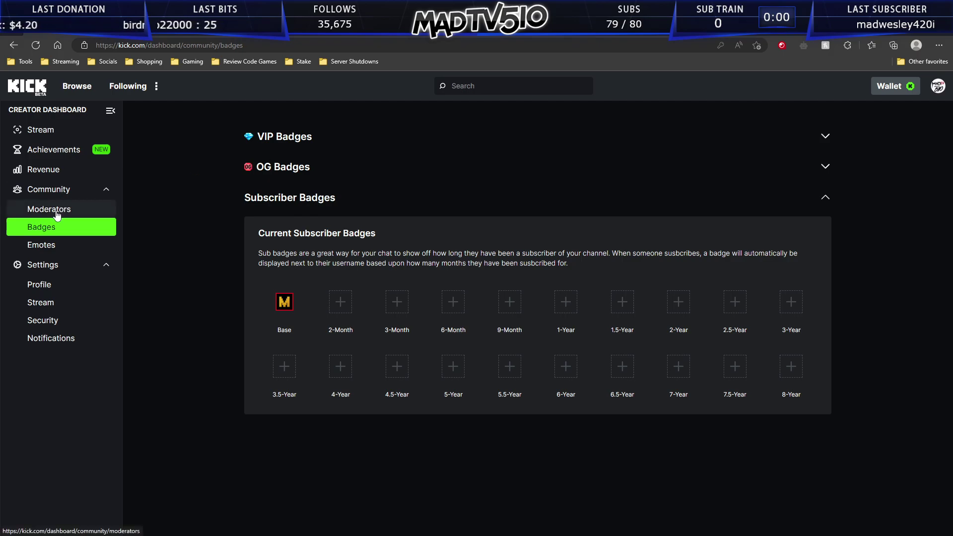
Go to the Emotes page under Community in the Kick Creator Dashboard sidebar.
left_click(66, 247)
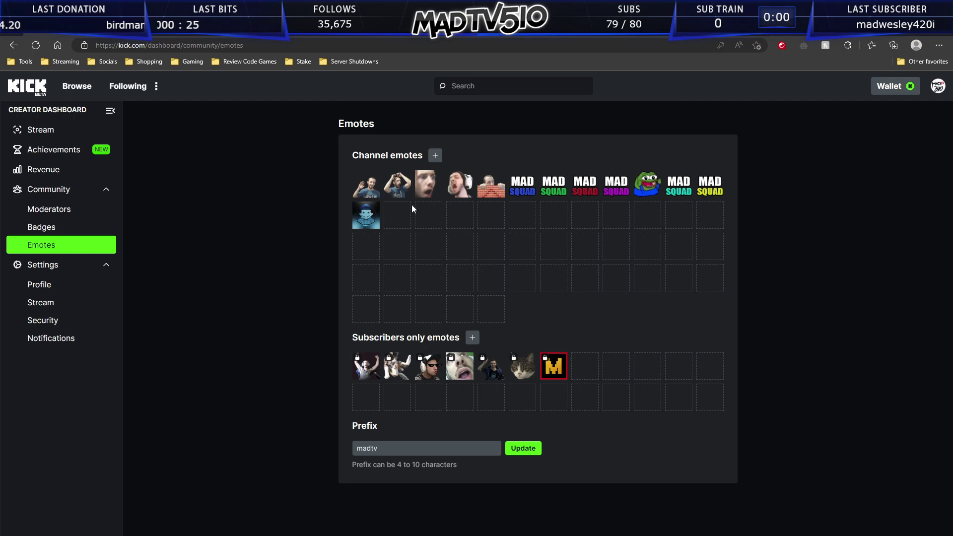